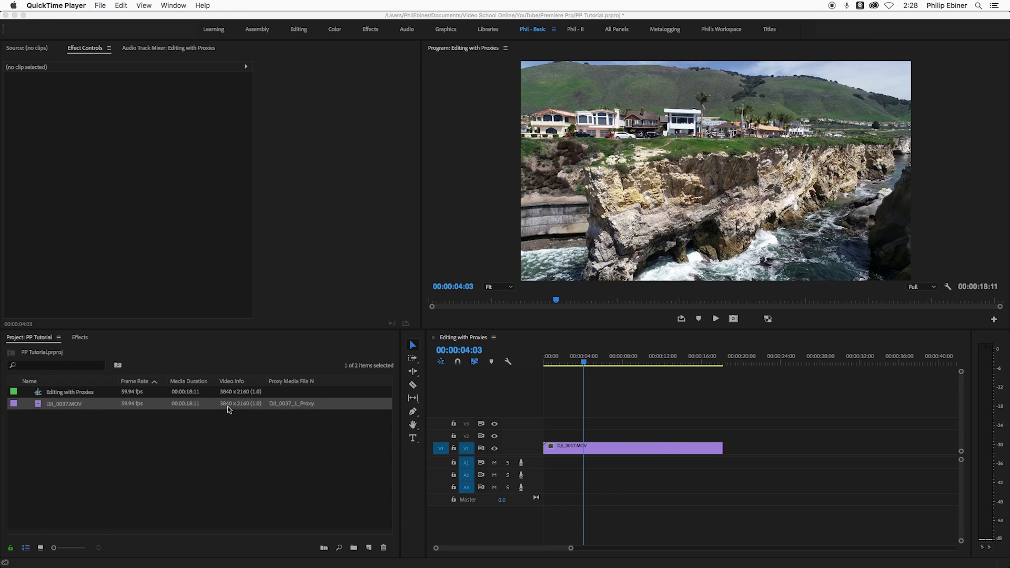
# Step: Bring Premiere Pro's Editing with Proxies sequence to the front, over QuickTime Player
pyautogui.click(652, 403)
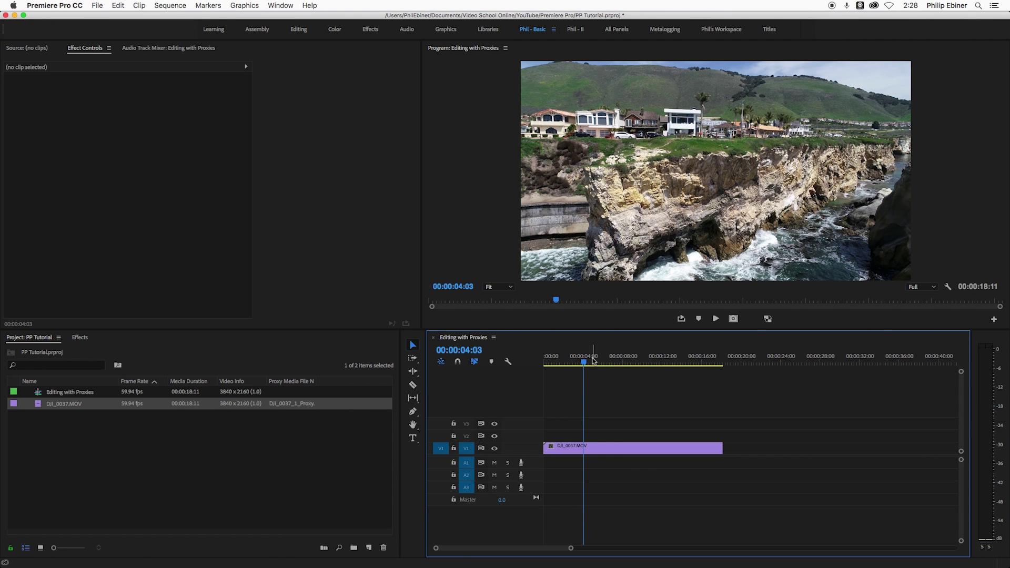
# Step: Scrub and play the 4K drone clip, then lower playback resolution to 1/8
pyautogui.moveTo(593, 360)
pyautogui.mouseDown()
pyautogui.moveTo(624, 362)
pyautogui.moveTo(588, 364)
pyautogui.mouseUp()
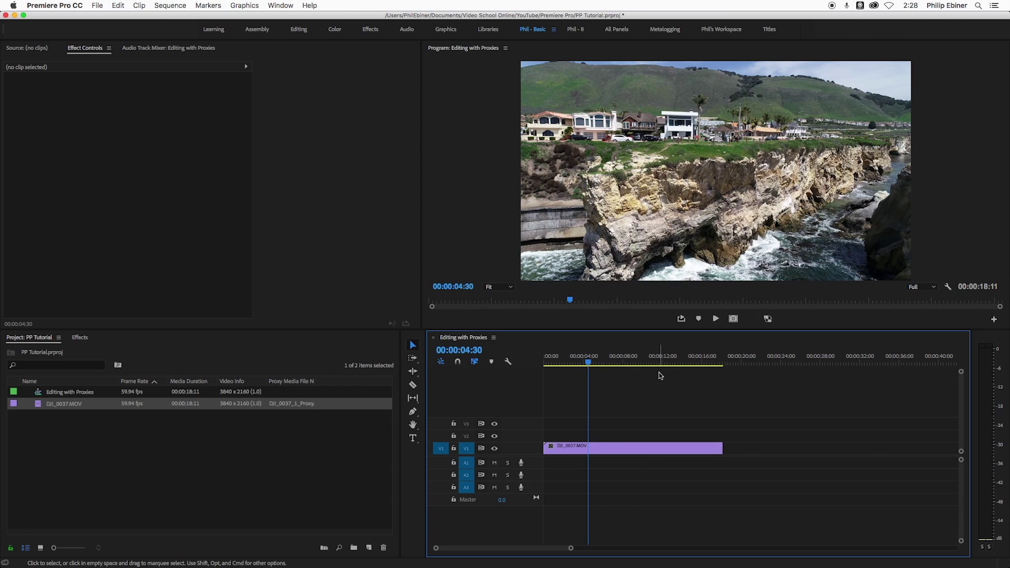
pyautogui.press('space')
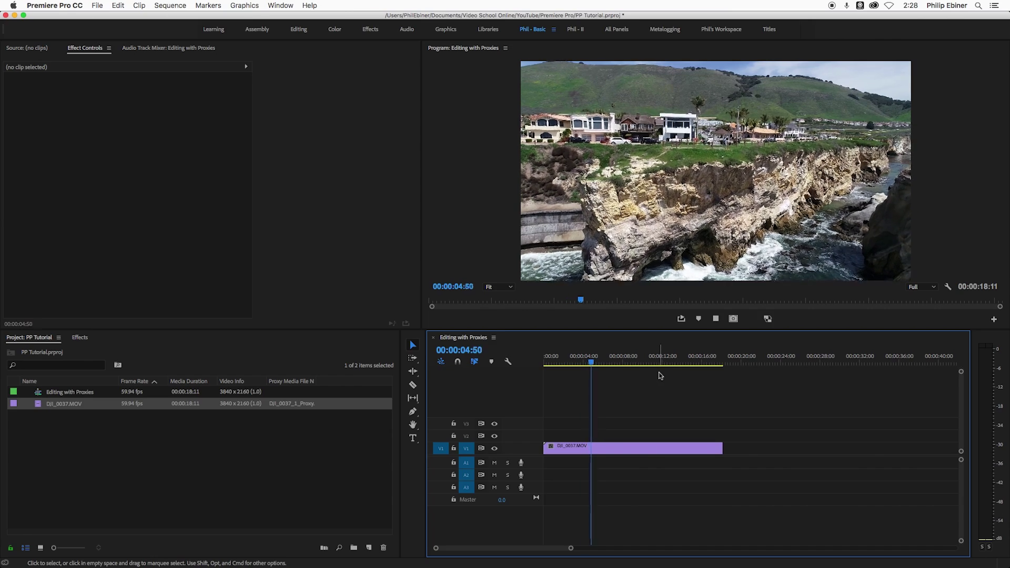
pyautogui.click(927, 289)
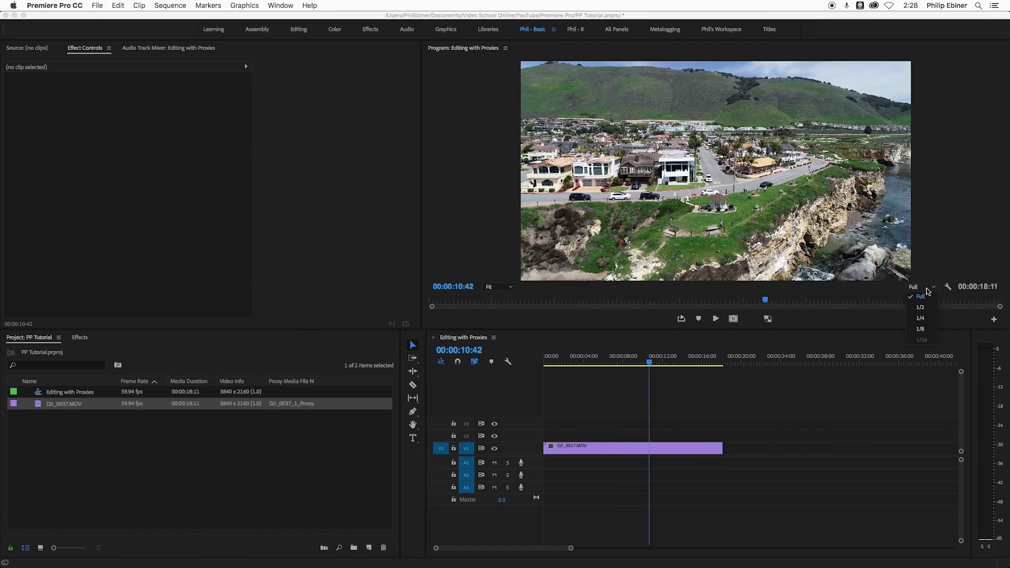
pyautogui.click(925, 329)
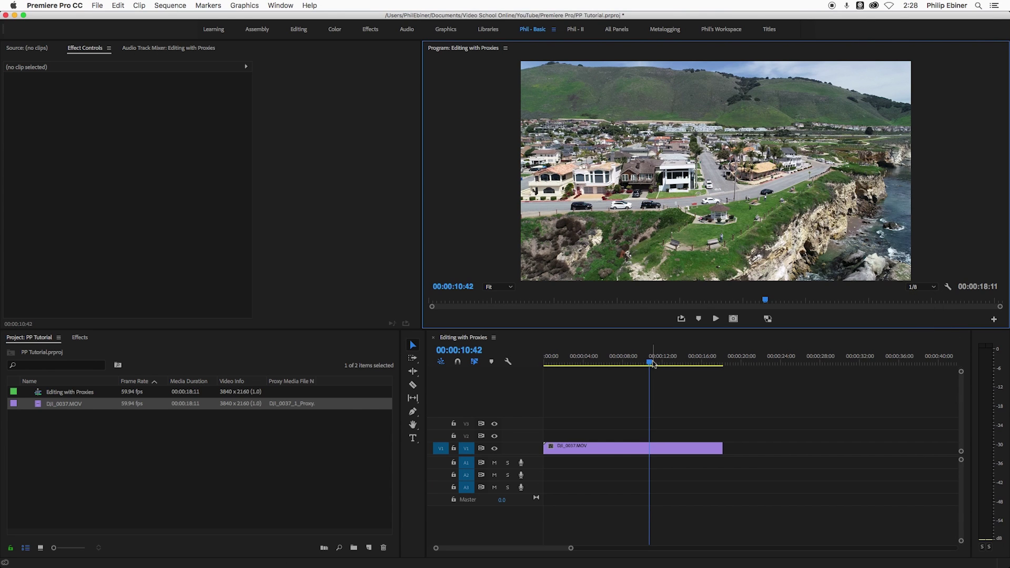
# Step: Replay from 00:00:07:33 at 1/8, then restore Full resolution at 00:00:07:39
pyautogui.moveTo(654, 364); pyautogui.dragTo(618, 363)
pyautogui.press('space')
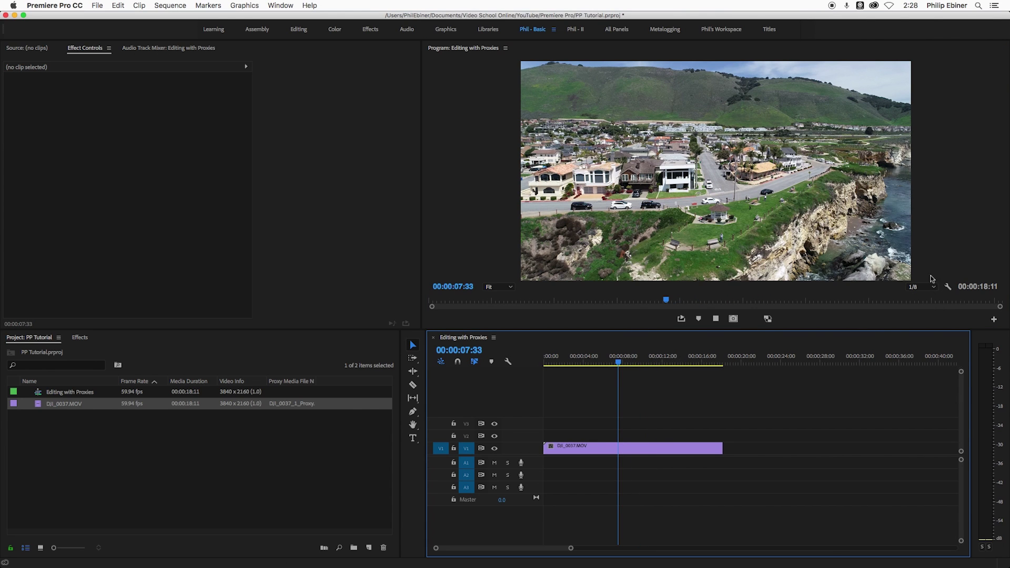
pyautogui.click(923, 288)
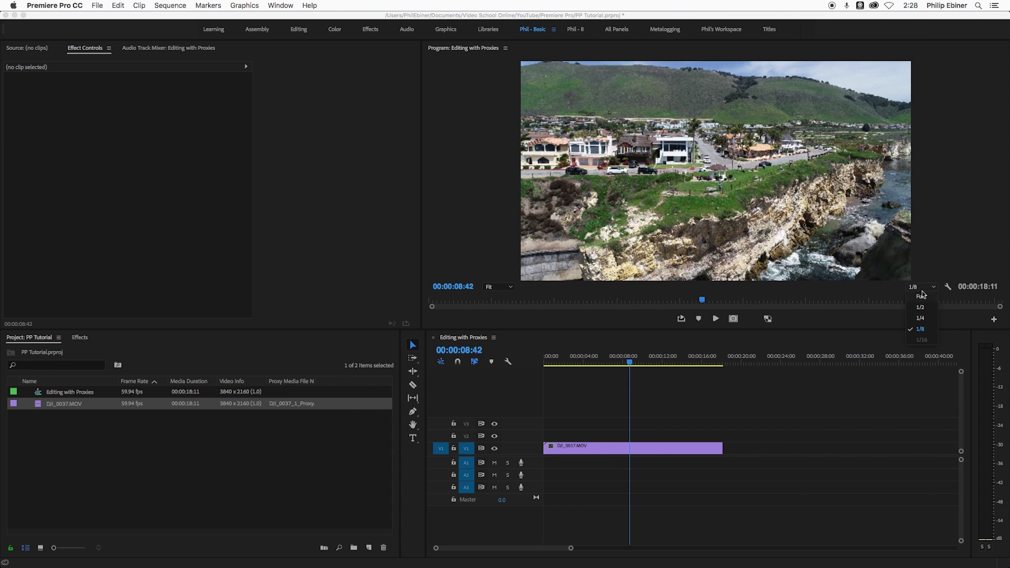
pyautogui.click(921, 296)
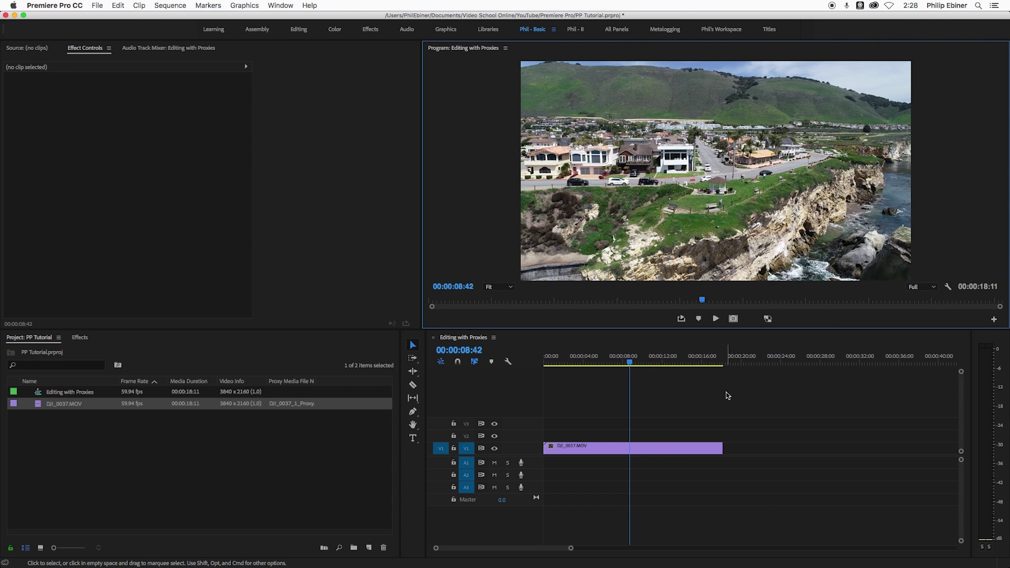
pyautogui.click(590, 415)
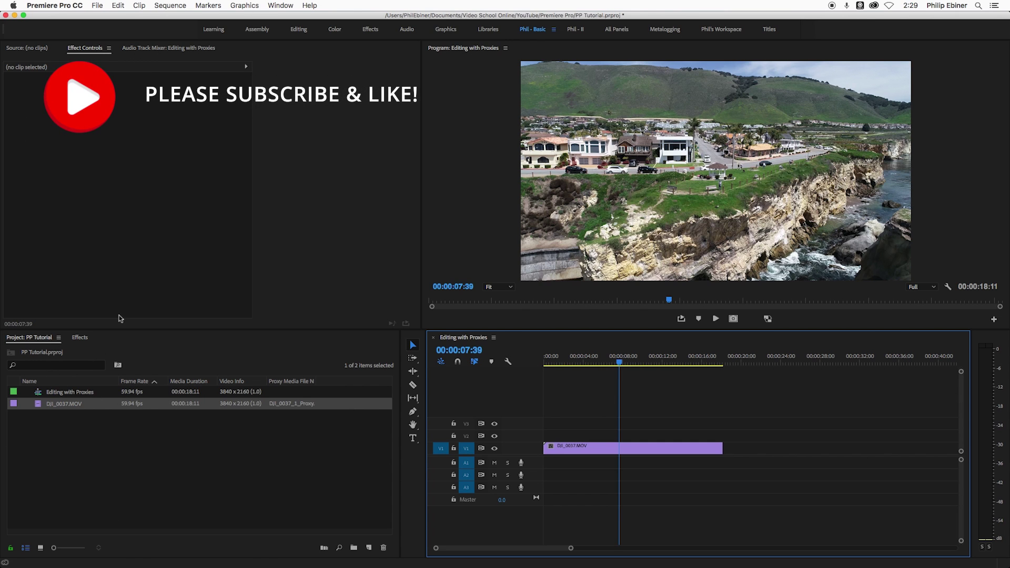
# Step: Create proxies for DJI_0037.MOV using H.264 format and the 1024x540 preset
pyautogui.rightClick(70, 404)
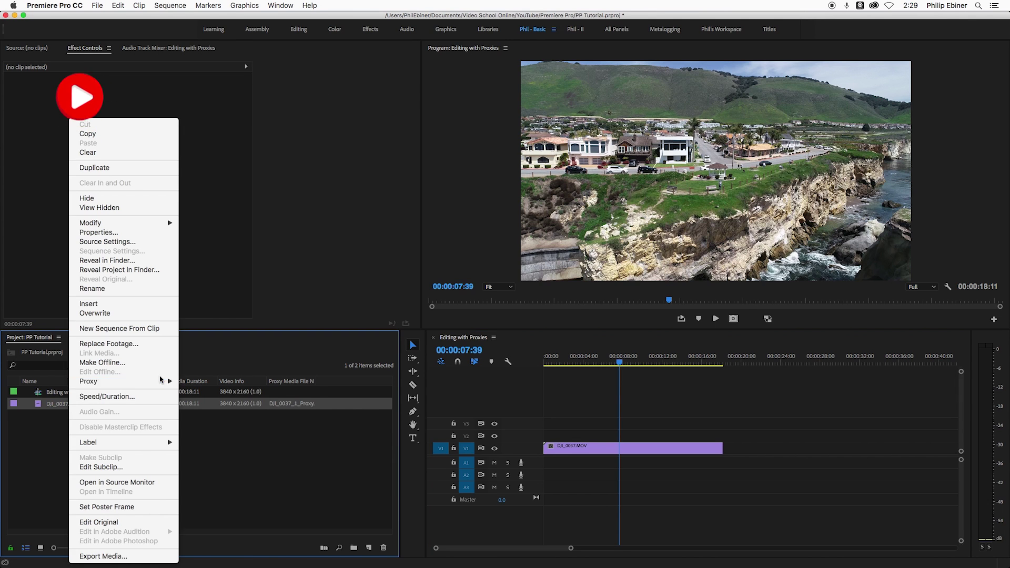
pyautogui.moveTo(154, 381)
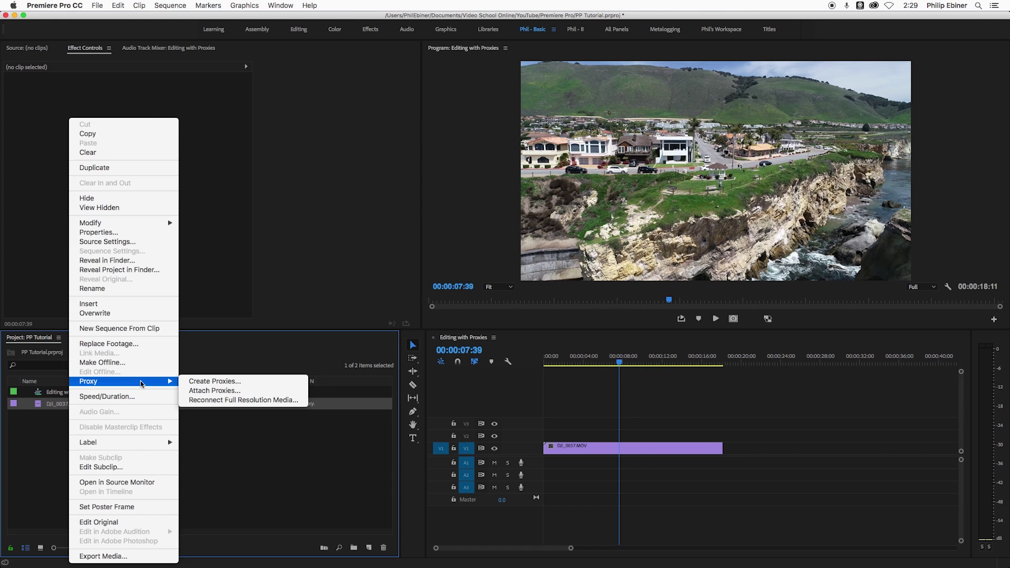
pyautogui.click(199, 381)
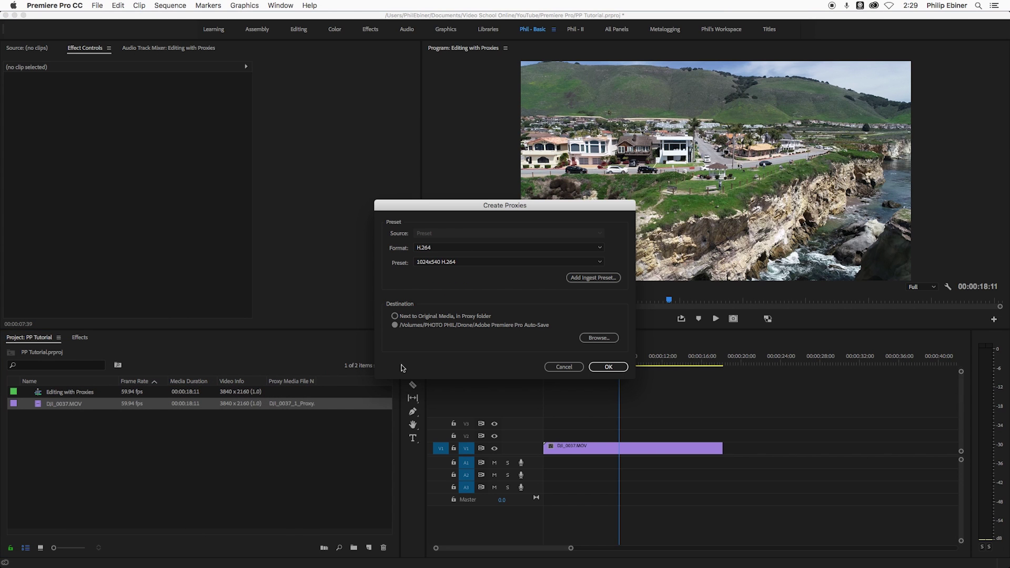
pyautogui.click(430, 249)
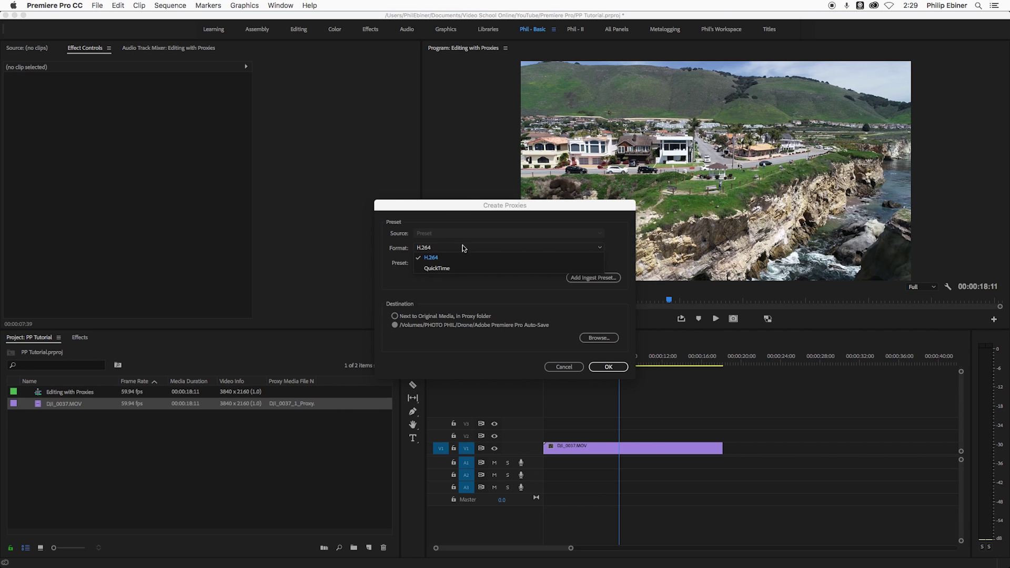
pyautogui.click(405, 259)
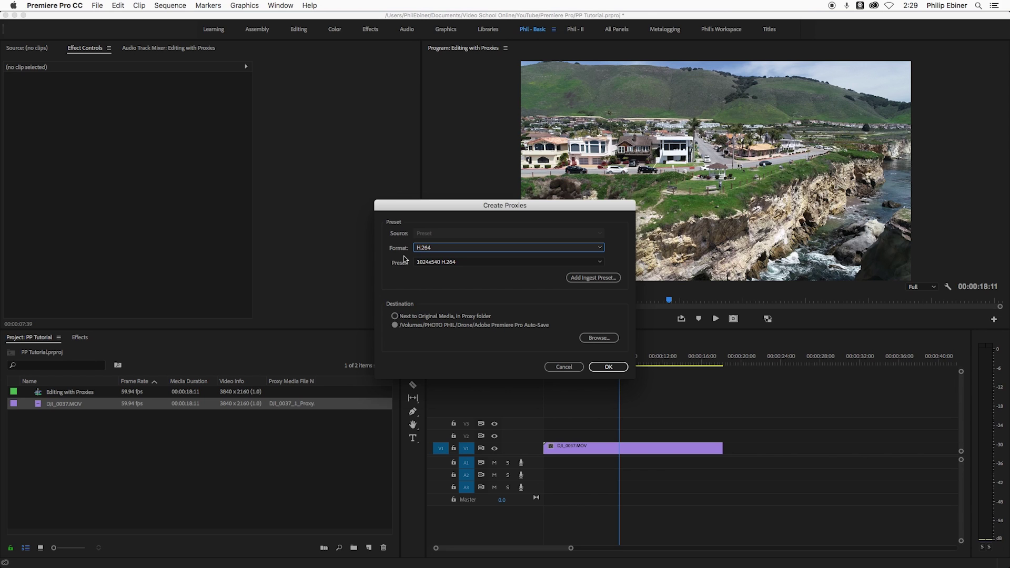
pyautogui.click(453, 262)
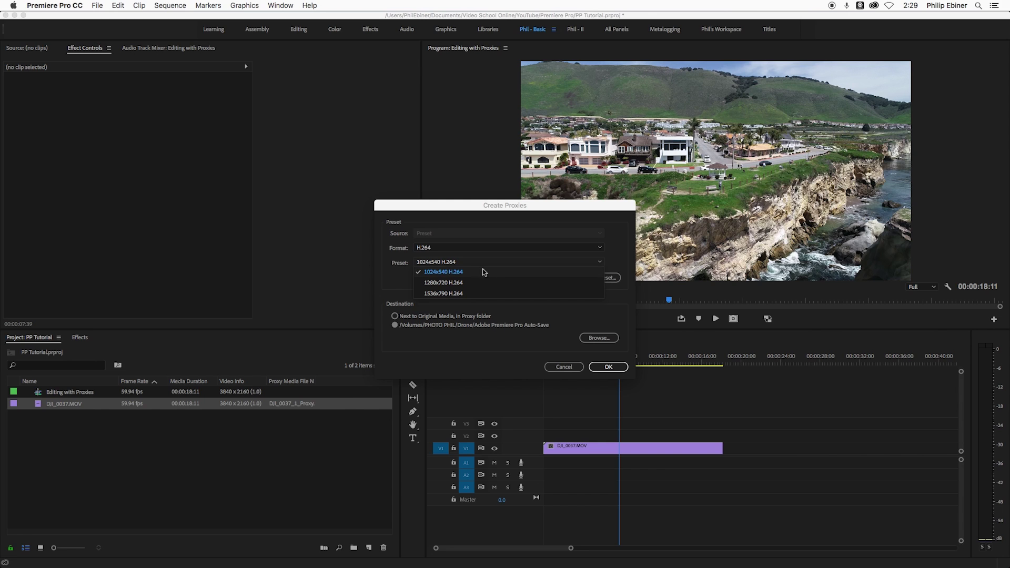
pyautogui.click(450, 273)
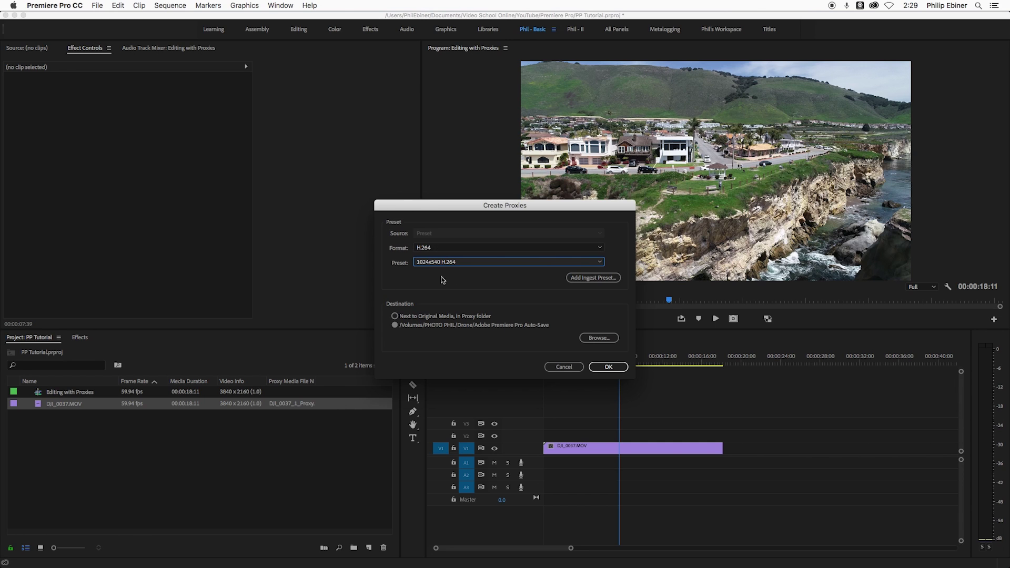
# Step: Set the proxy destination to the PROXY Files folder and start generating proxies
pyautogui.click(395, 316)
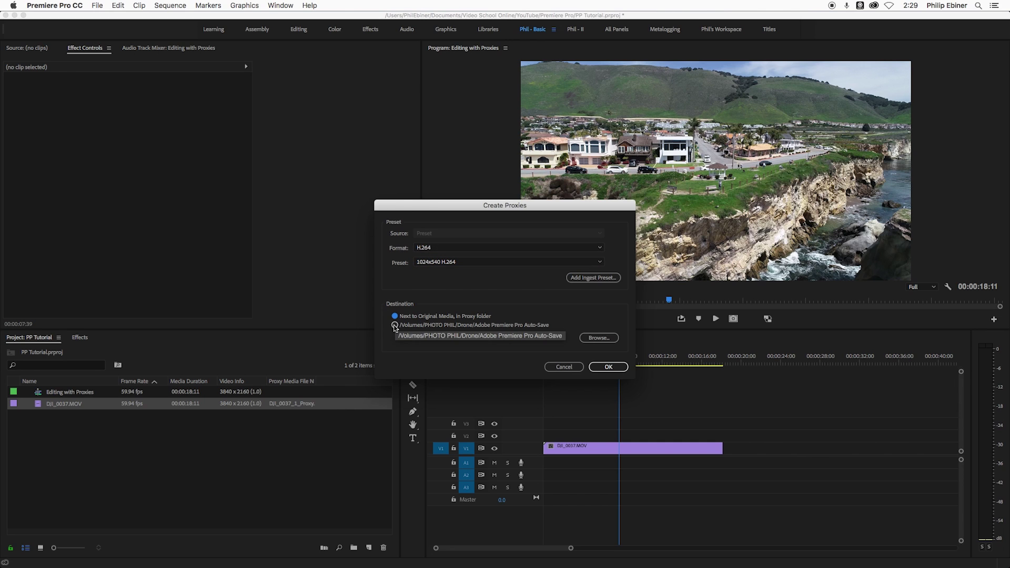
pyautogui.click(599, 337)
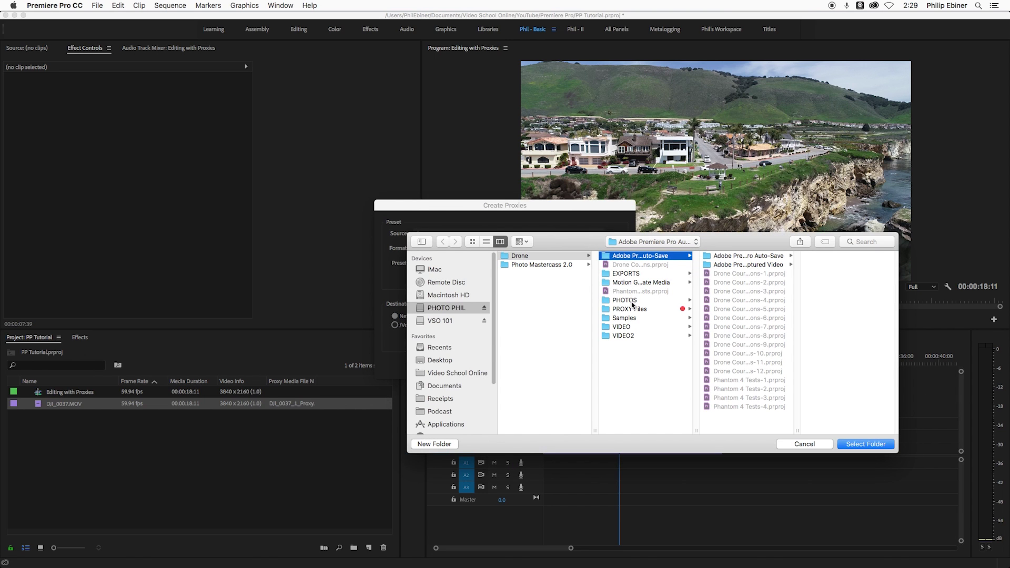
pyautogui.click(634, 309)
pyautogui.click(877, 443)
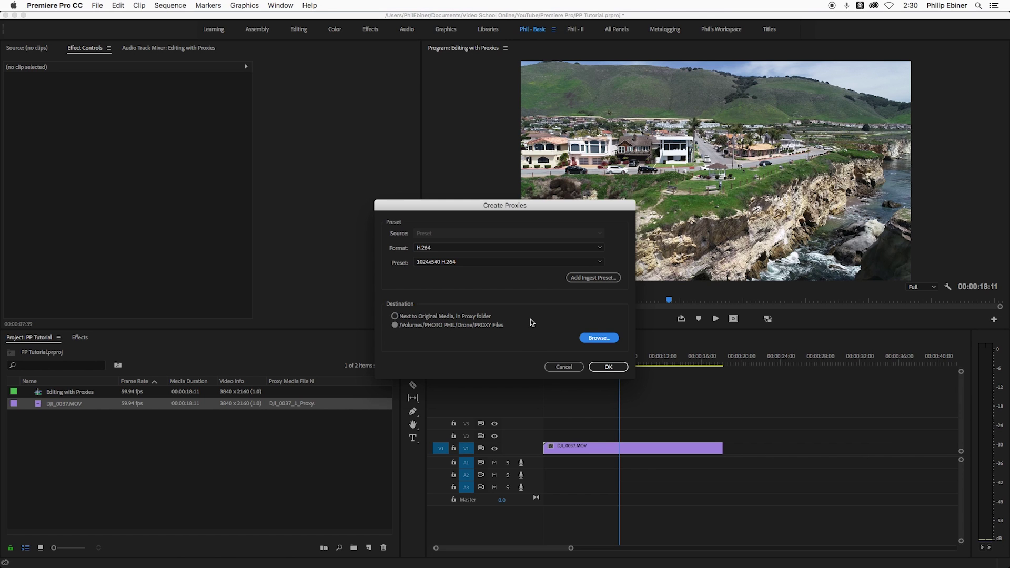
pyautogui.click(610, 366)
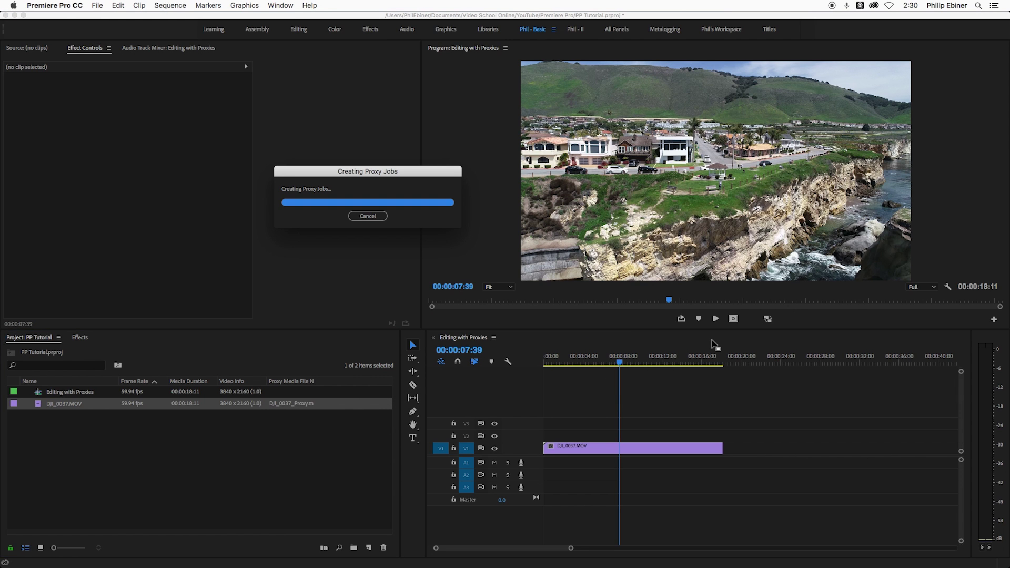
# Step: Let Media Encoder finish the DJI_0037_Proxy.mp4 ingest job, then return to Premiere Pro
pyautogui.press('super+Tab')
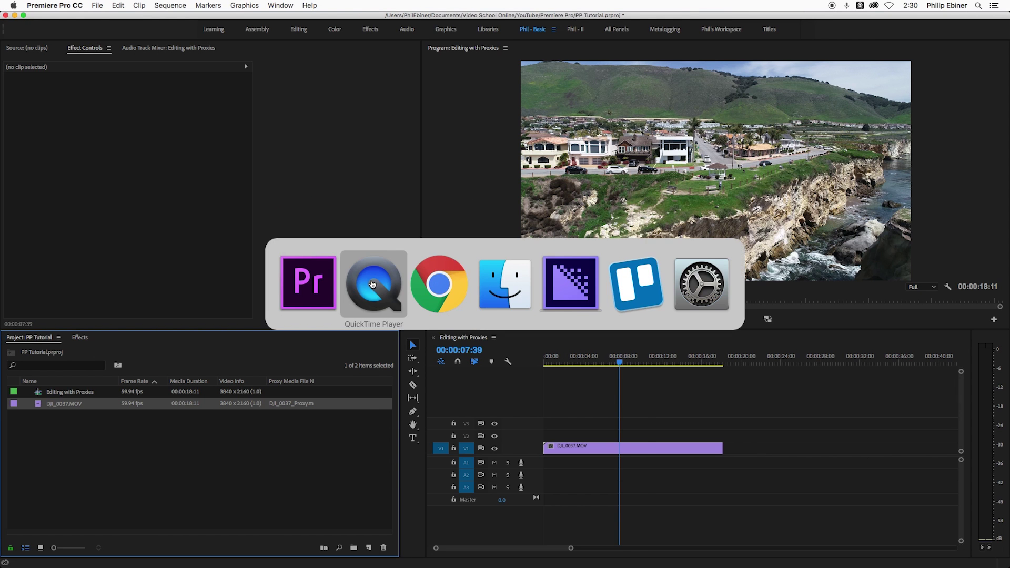
pyautogui.click(578, 291)
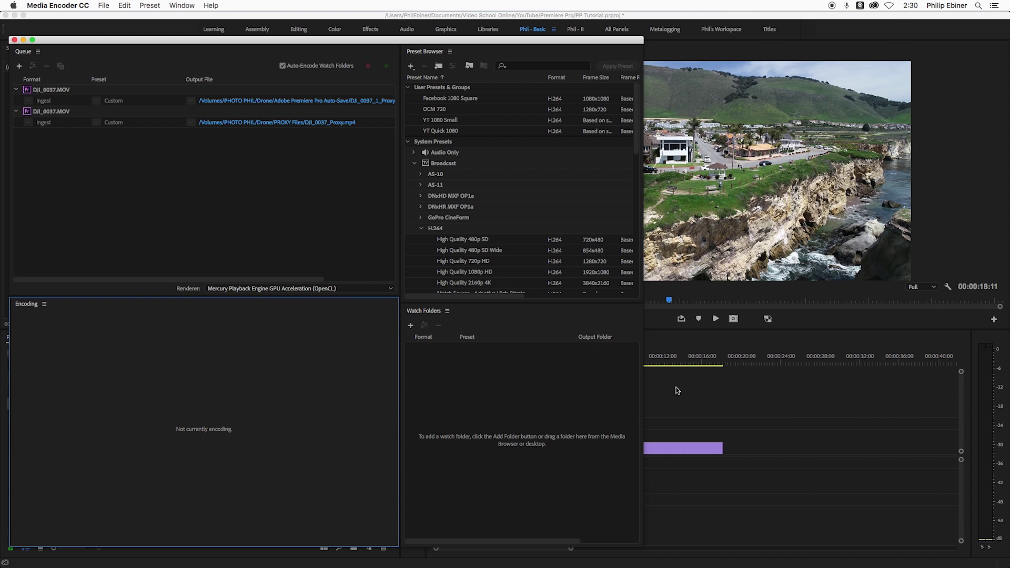
pyautogui.click(689, 396)
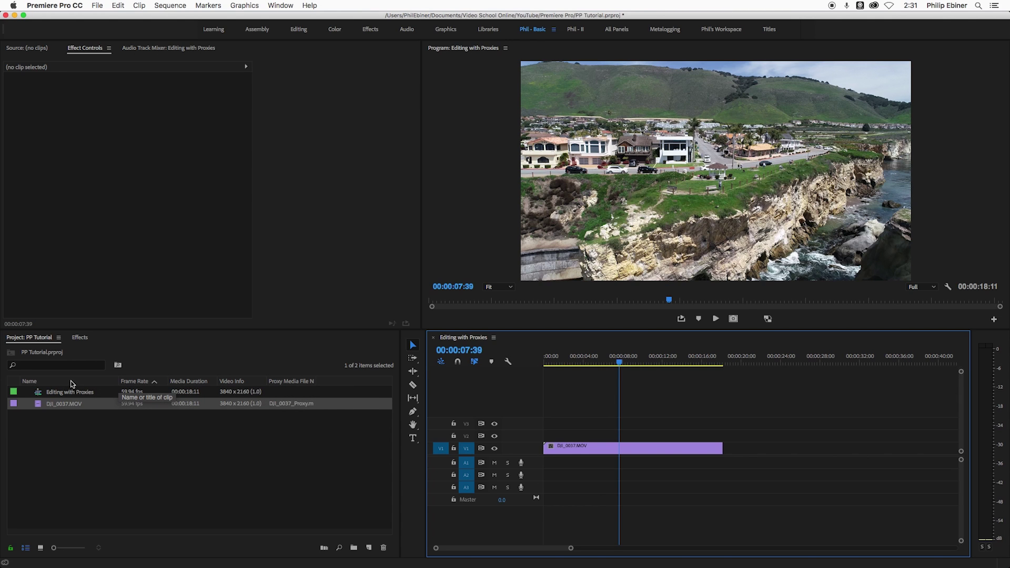
# Step: Show the Proxy Media File Name column and widen it to reveal DJI_0037_Proxy.mp4
pyautogui.rightClick(73, 385)
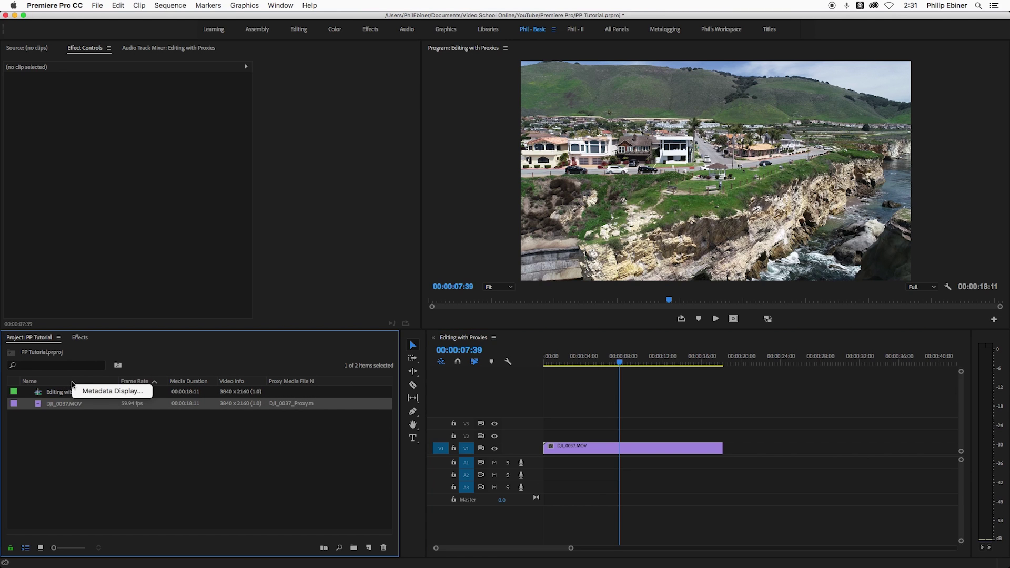
pyautogui.click(114, 391)
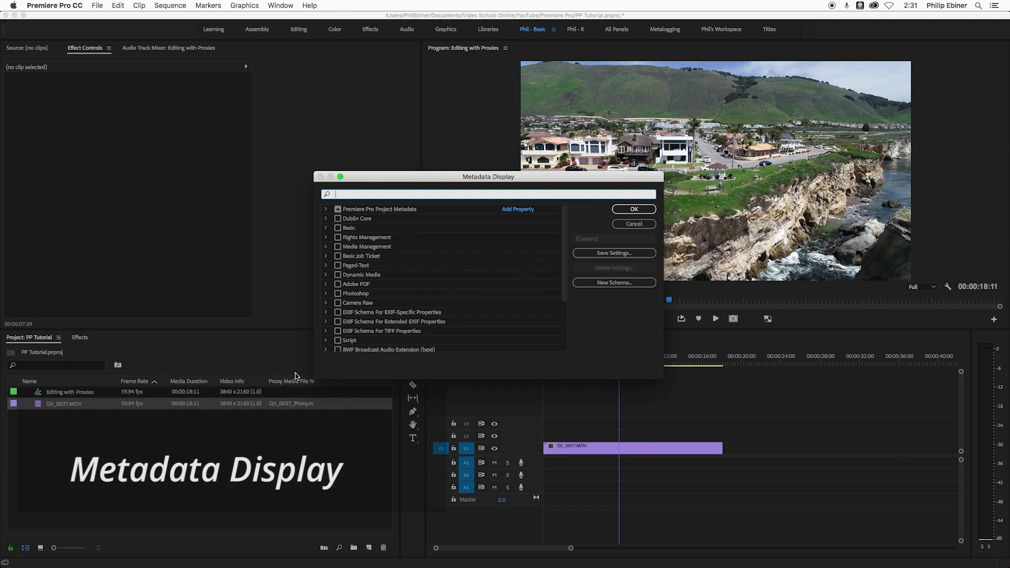
pyautogui.click(326, 210)
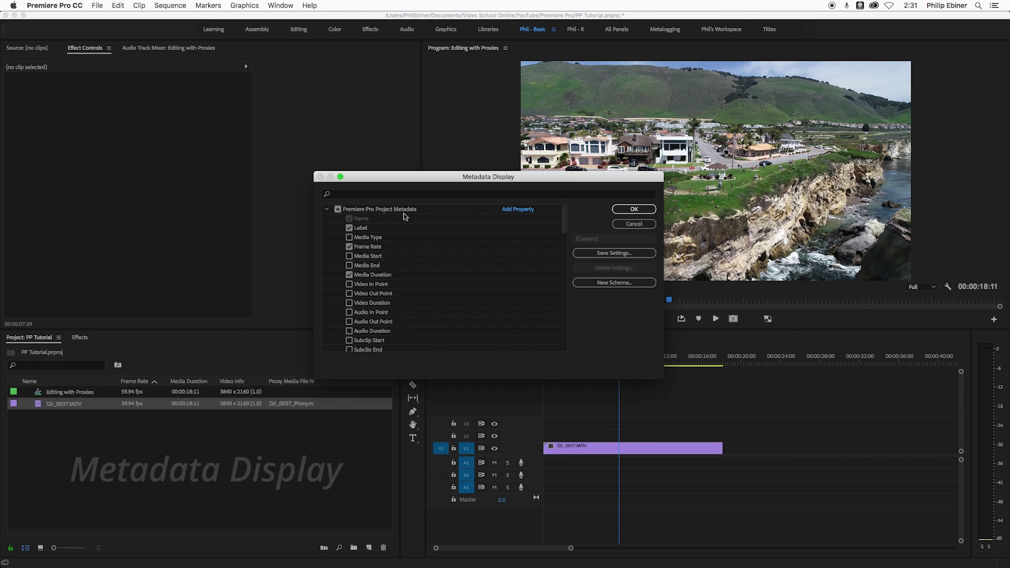
pyautogui.scroll(-2, 449, 248)
pyautogui.scroll(-6, 447, 263)
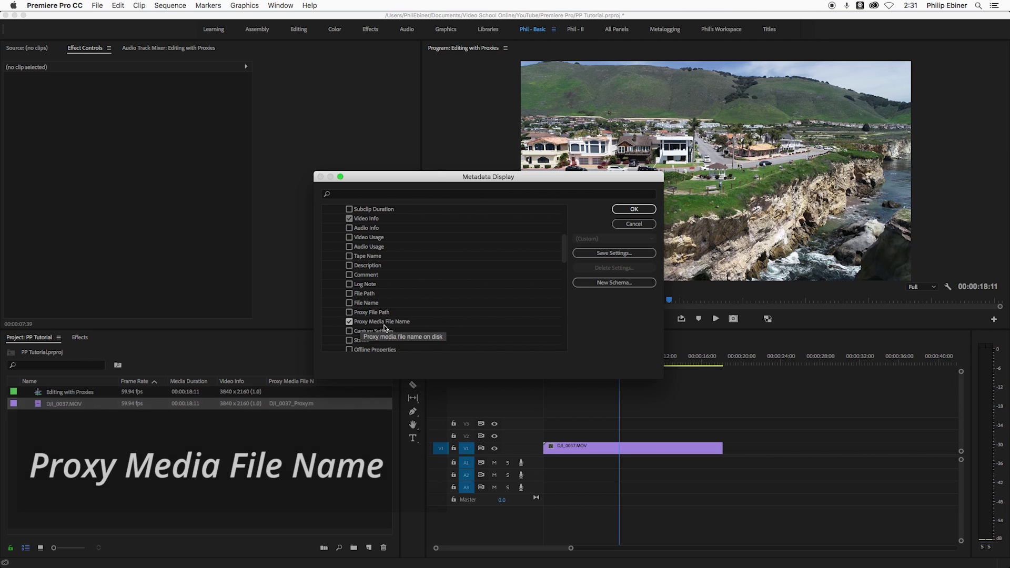
pyautogui.click(644, 209)
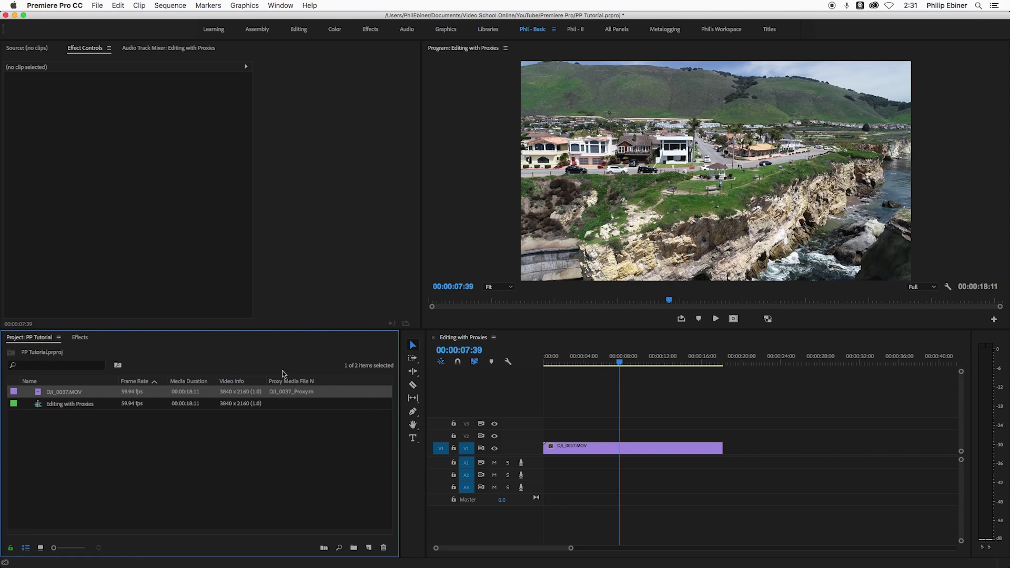
pyautogui.moveTo(316, 381); pyautogui.dragTo(345, 383)
pyautogui.moveTo(623, 361)
pyautogui.mouseDown()
pyautogui.moveTo(642, 368)
pyautogui.moveTo(577, 363)
pyautogui.moveTo(626, 363)
pyautogui.mouseUp()
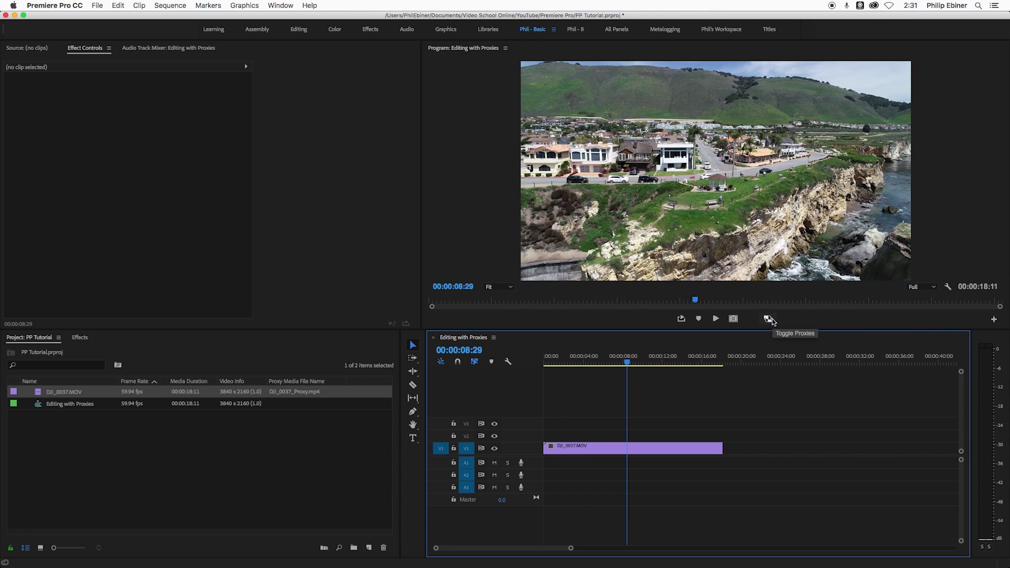
# Step: Add the Toggle Proxies button to the Program monitor's playback controls via the Button Editor
pyautogui.click(994, 320)
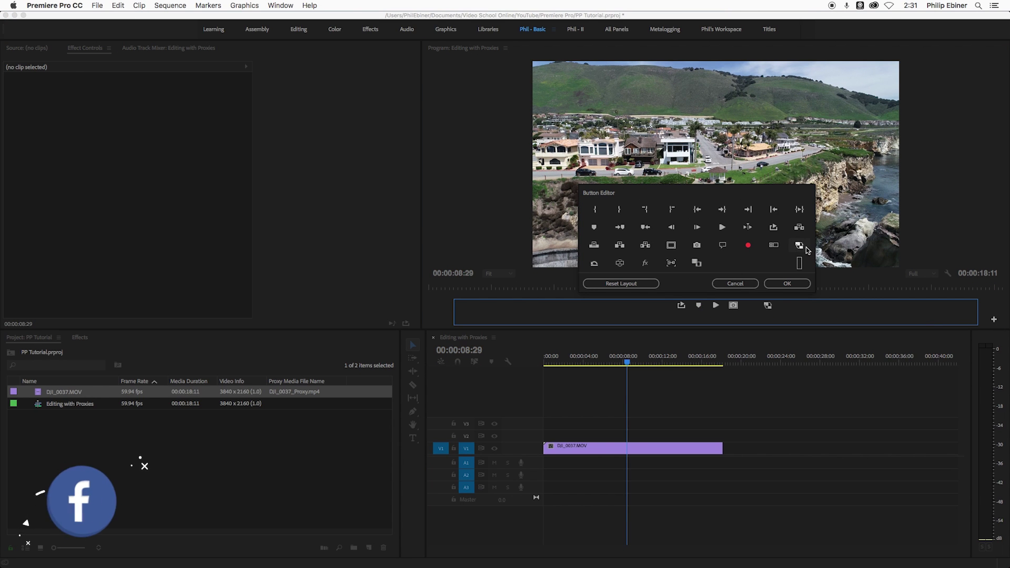
pyautogui.moveTo(808, 251); pyautogui.dragTo(717, 326)
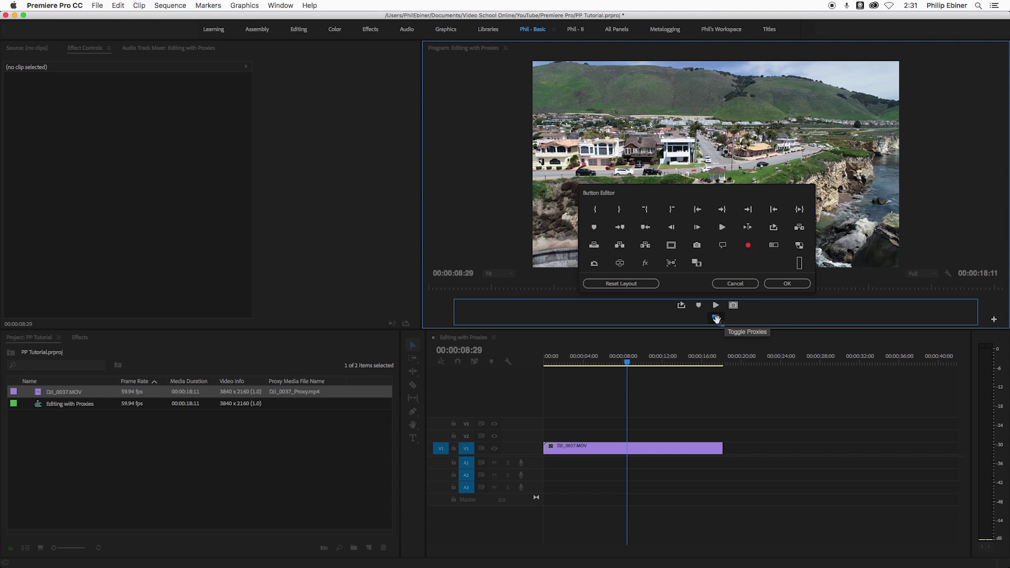
# Step: Confirm the Button Editor and play the sequence from about four seconds
pyautogui.click(788, 284)
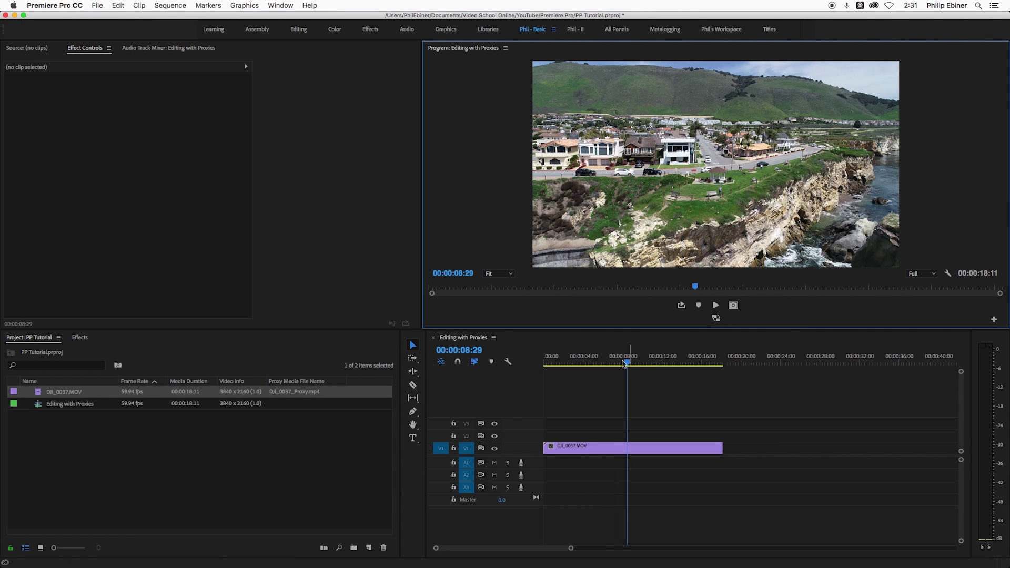
pyautogui.click(586, 364)
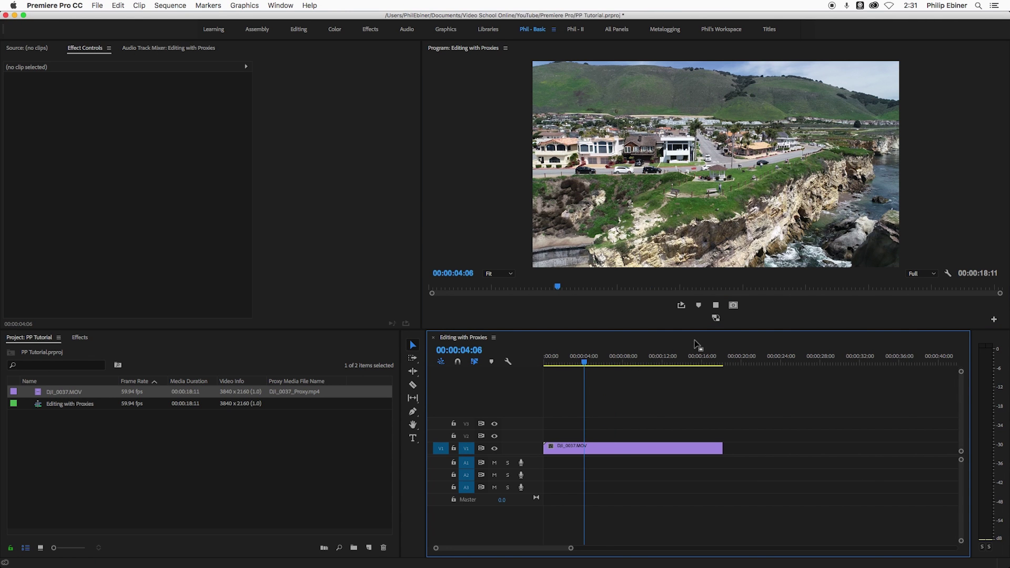
pyautogui.press('space')
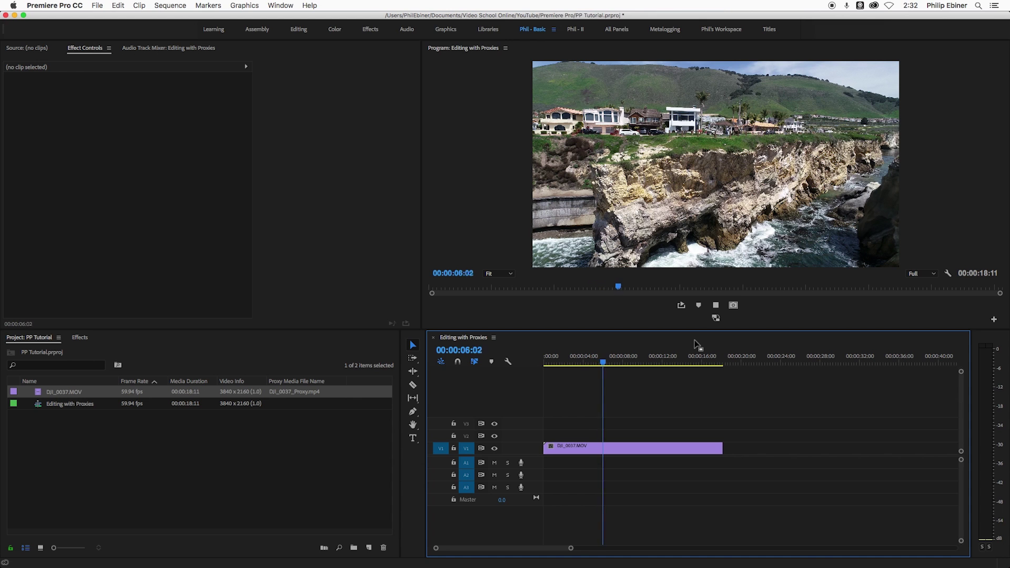
pyautogui.press('space')
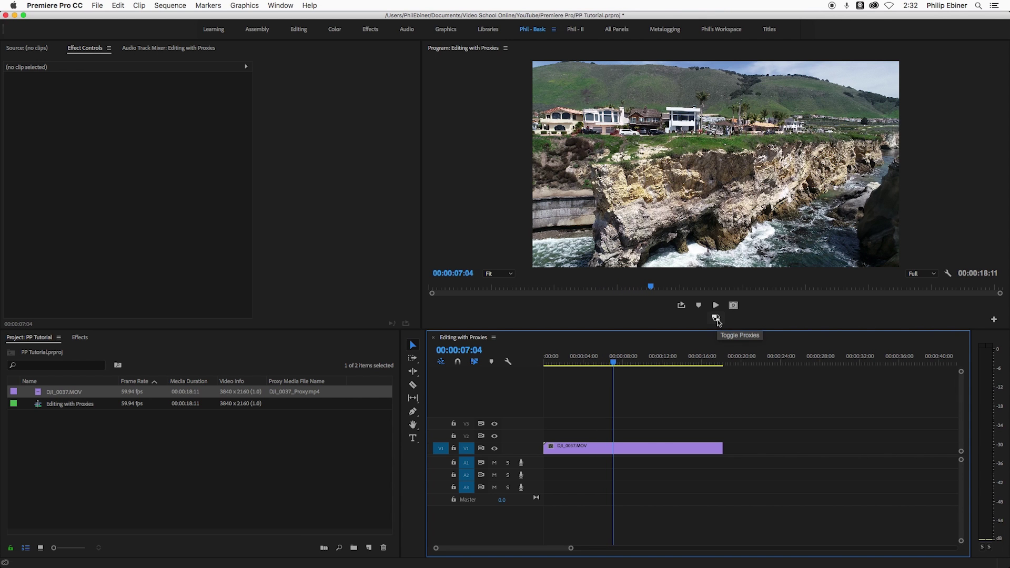
# Step: Turn proxy playback on, compare with full resolution, then open Export Settings
pyautogui.click(716, 319)
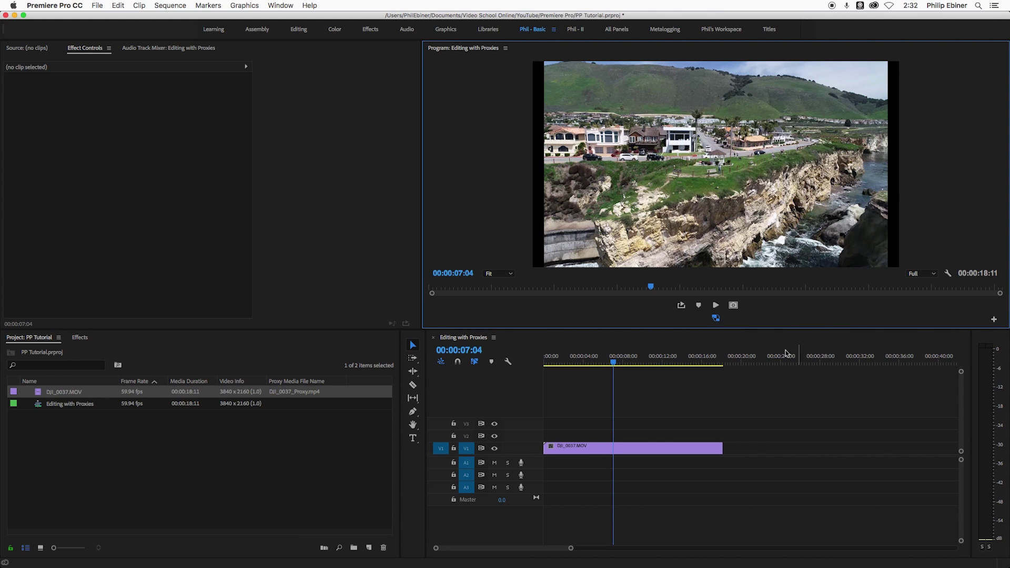
pyautogui.press('space')
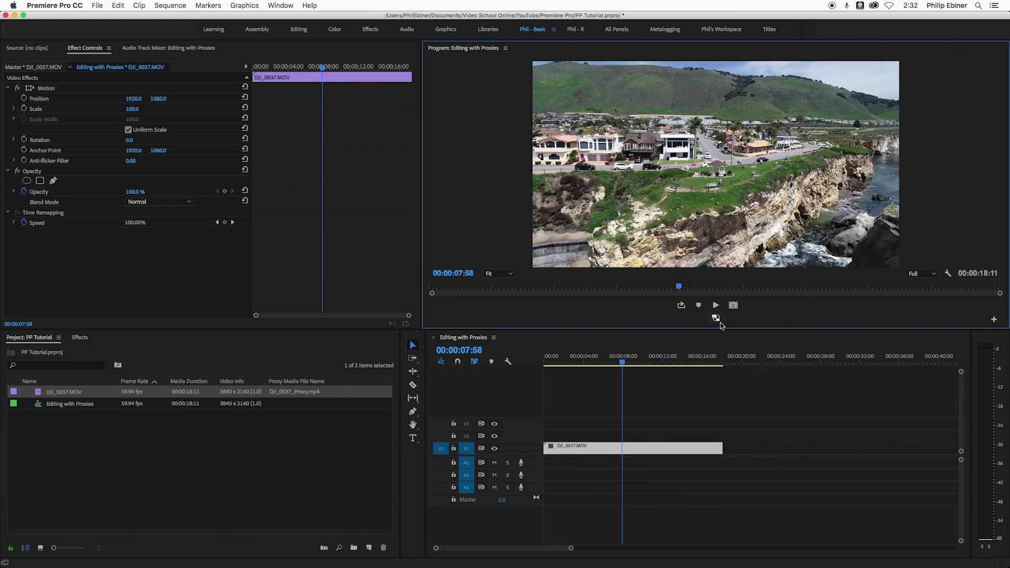
pyautogui.click(718, 319)
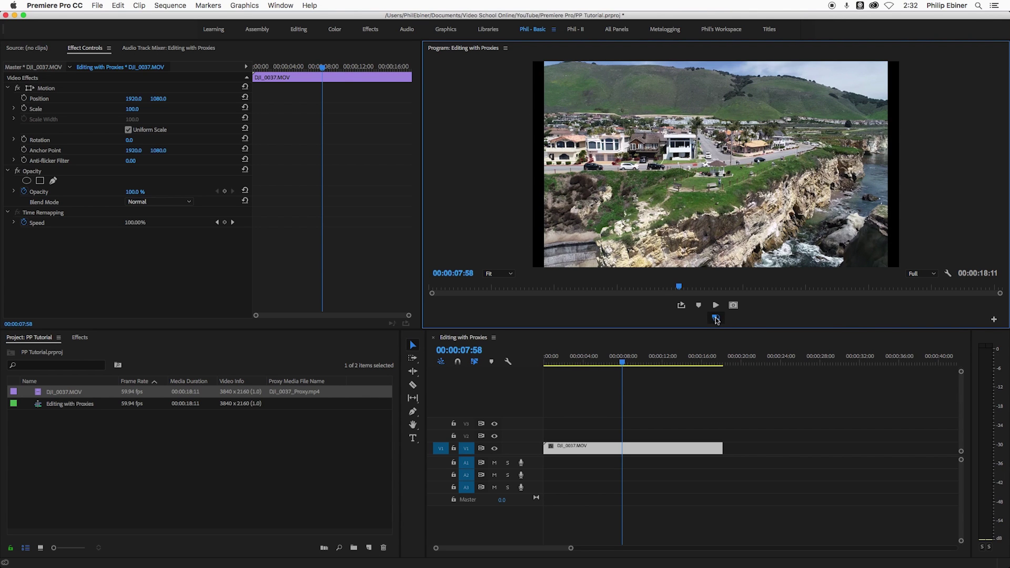
pyautogui.click(716, 318)
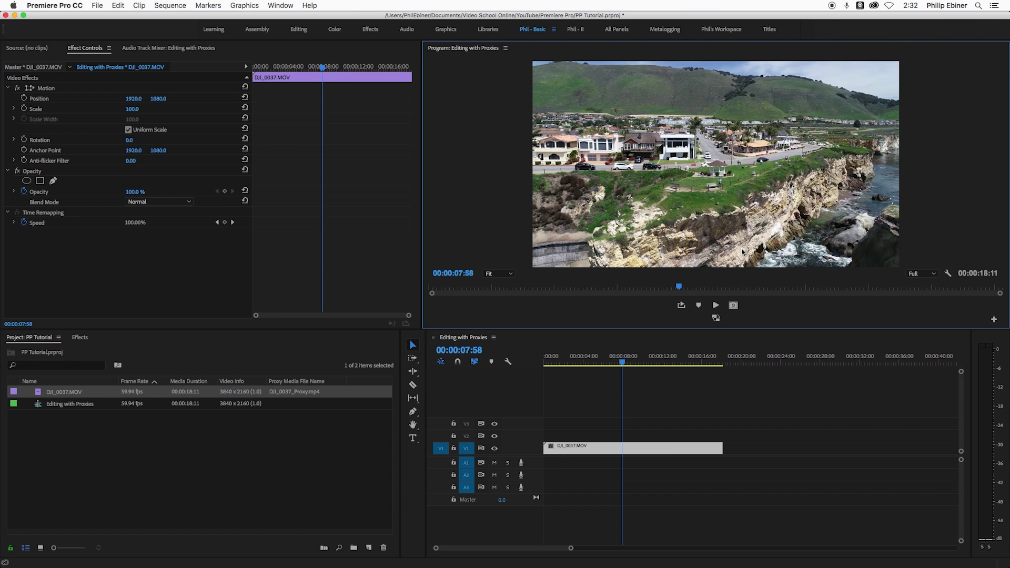
pyautogui.click(716, 318)
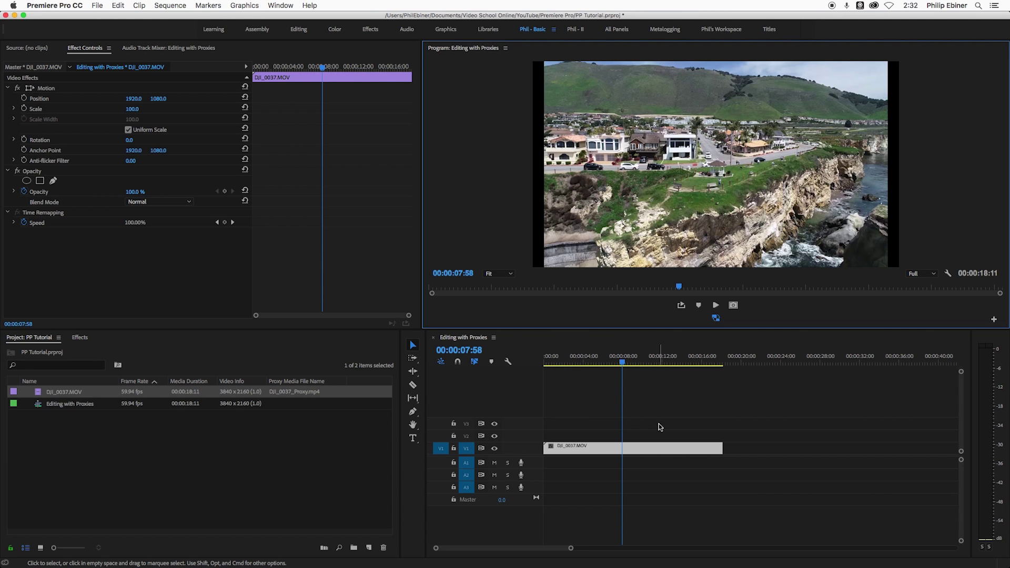
pyautogui.click(687, 431)
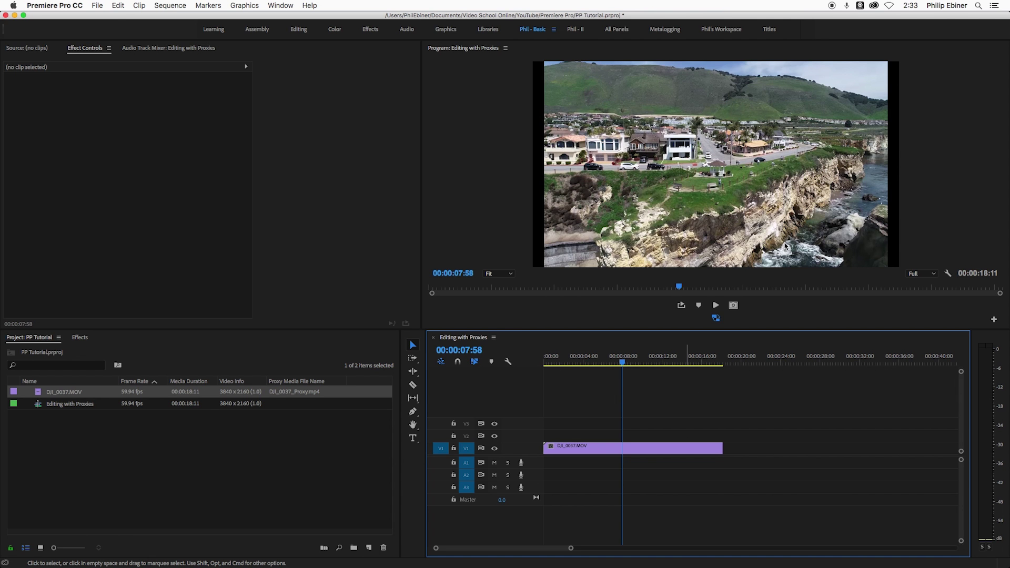
pyautogui.press('super+m')
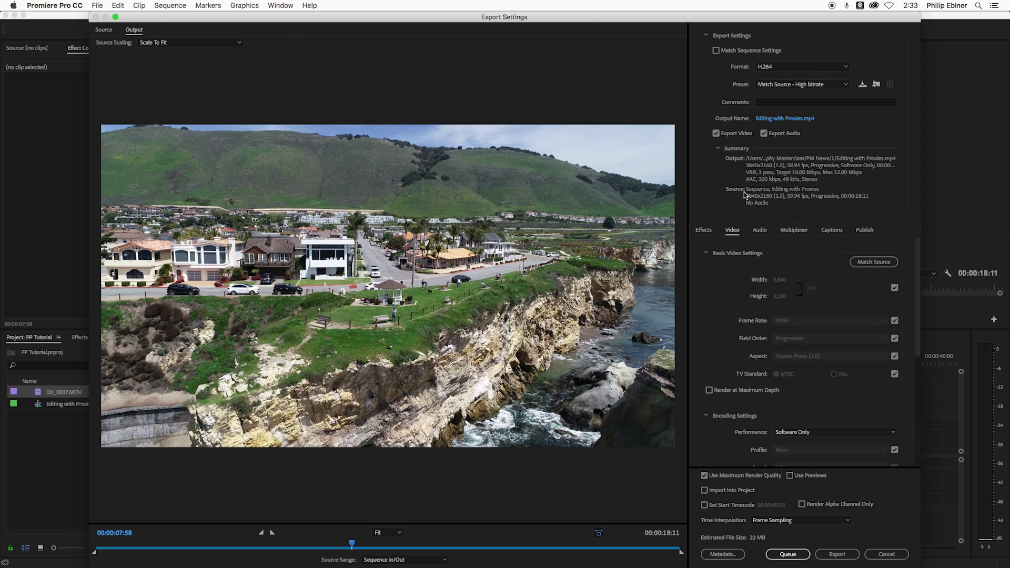
pyautogui.click(894, 555)
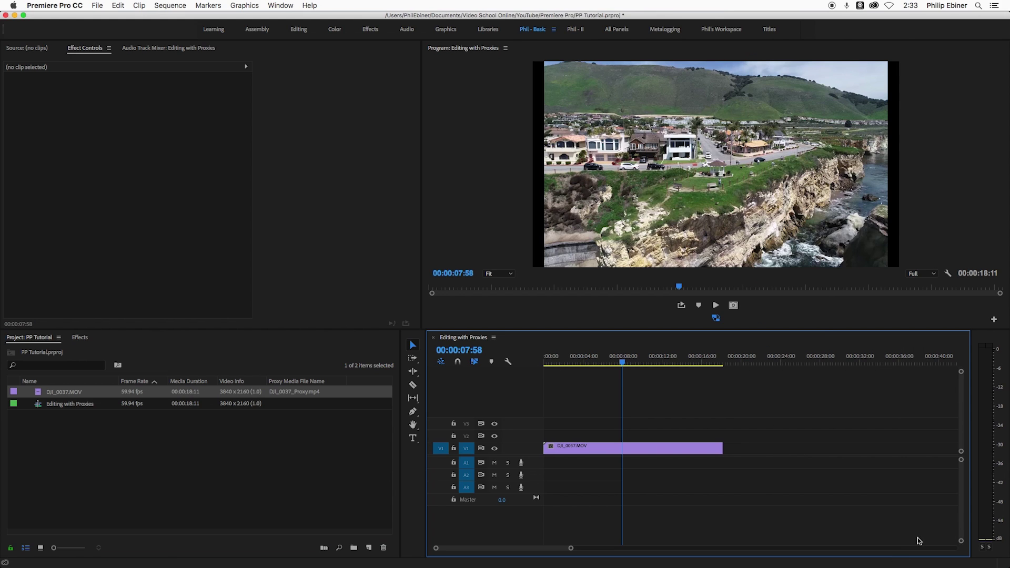
# Step: Turn Toggle Proxies off to show the full 4K frame and deselect DJI_0037.MOV
pyautogui.click(716, 318)
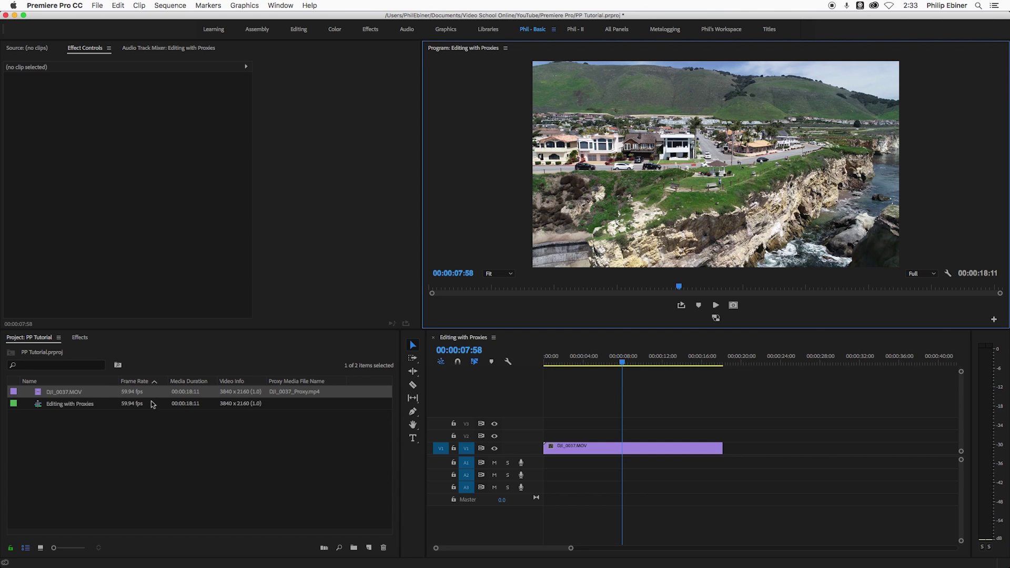
pyautogui.click(254, 419)
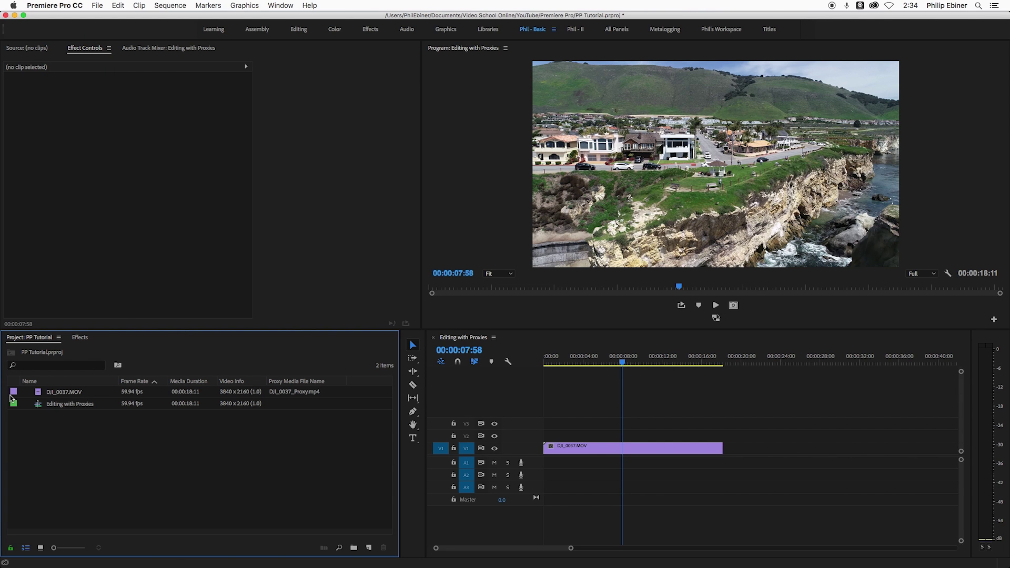
pyautogui.rightClick(62, 392)
pyautogui.moveTo(158, 381)
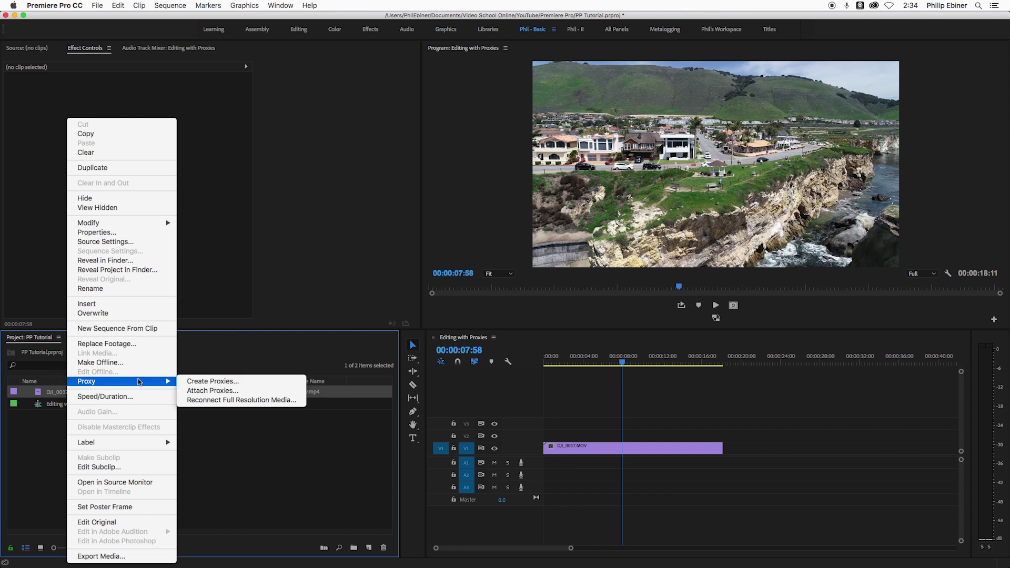
pyautogui.click(210, 384)
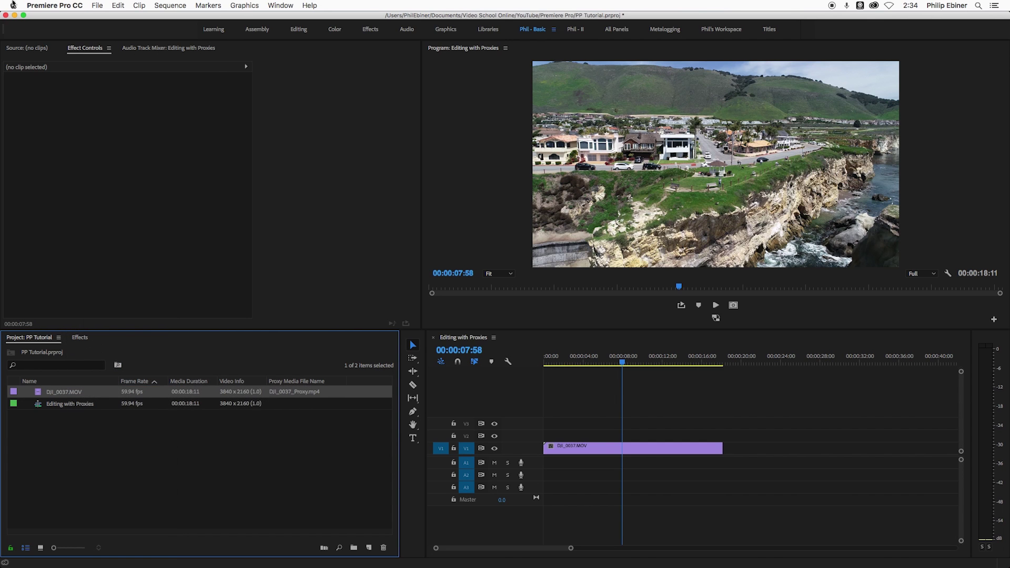
pyautogui.click(96, 5)
pyautogui.moveTo(105, 17)
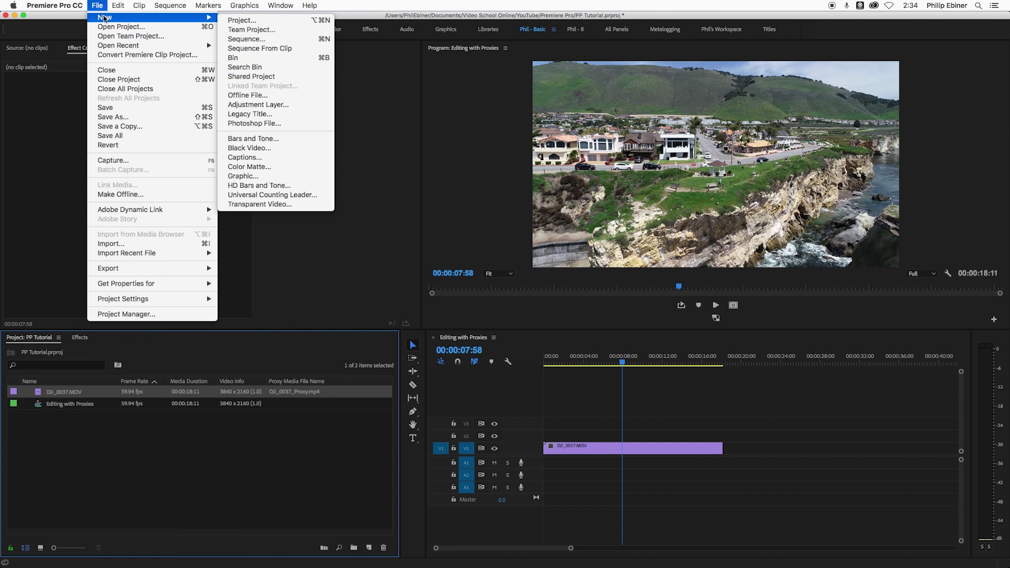
pyautogui.click(231, 20)
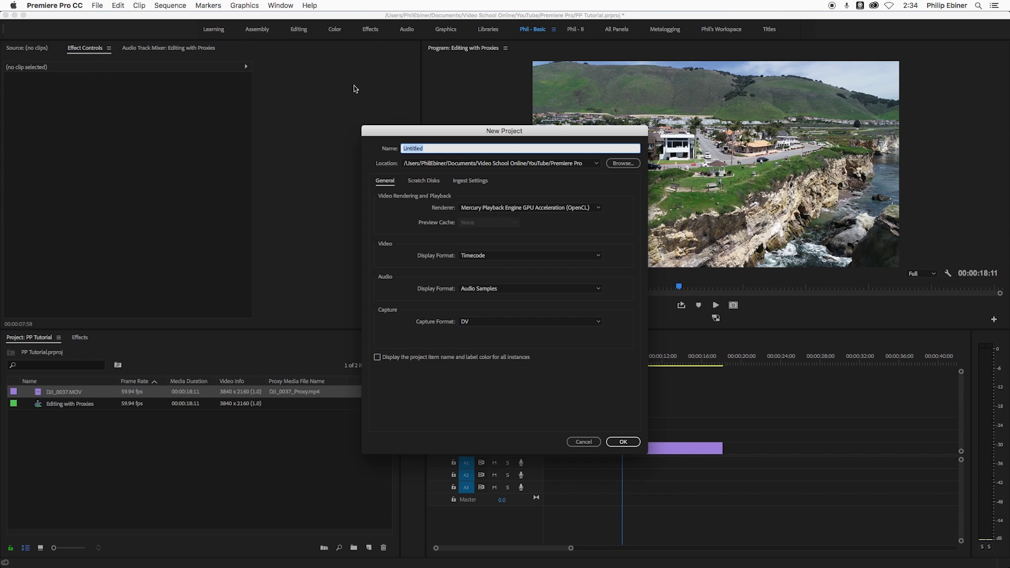
pyautogui.click(479, 183)
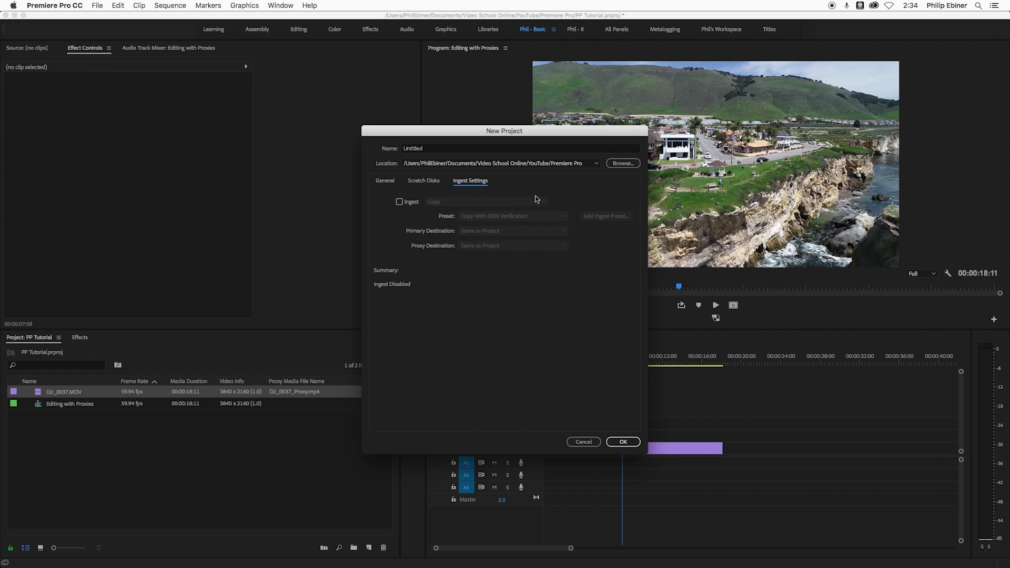
pyautogui.click(399, 202)
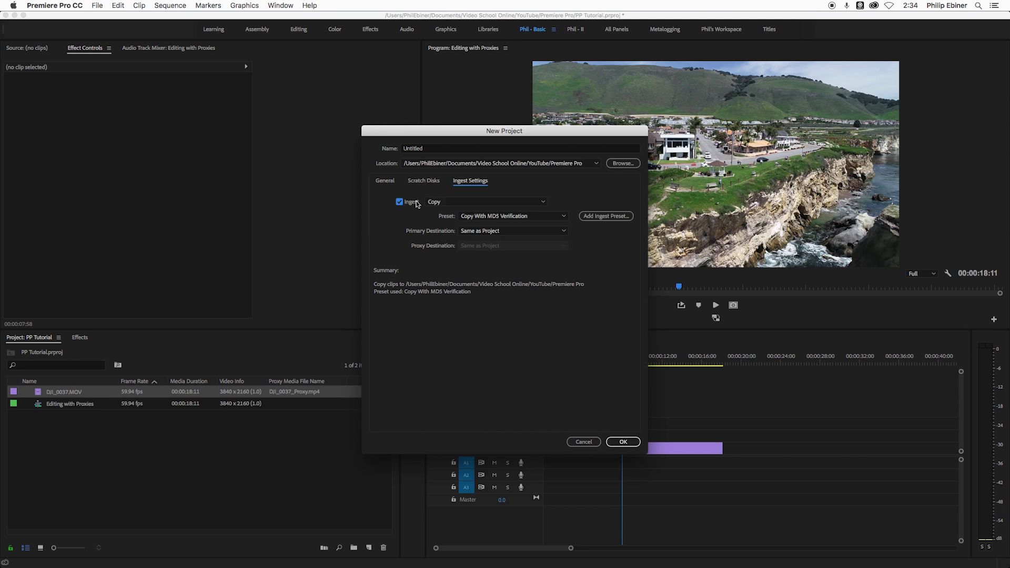
pyautogui.click(513, 203)
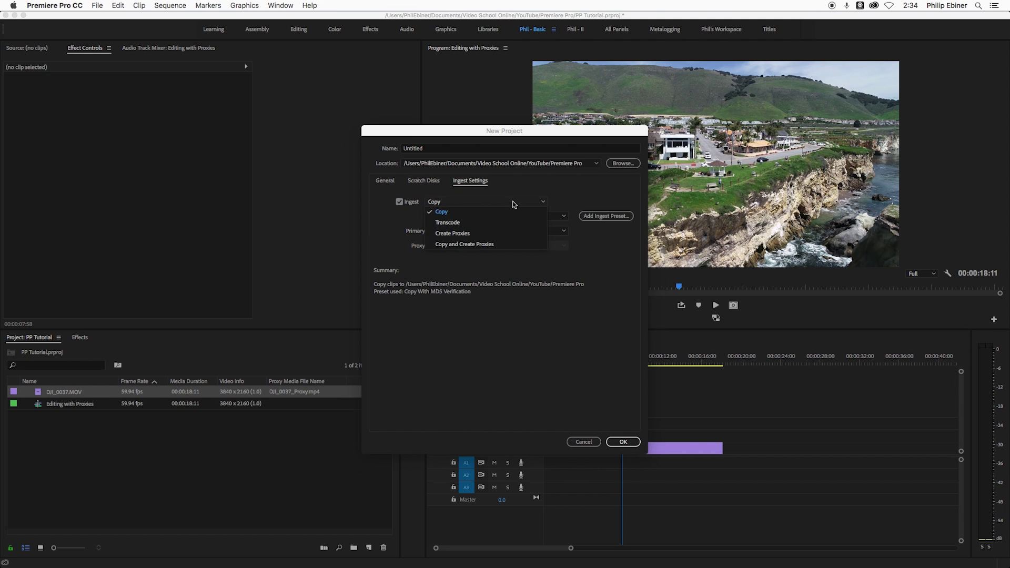
pyautogui.click(453, 235)
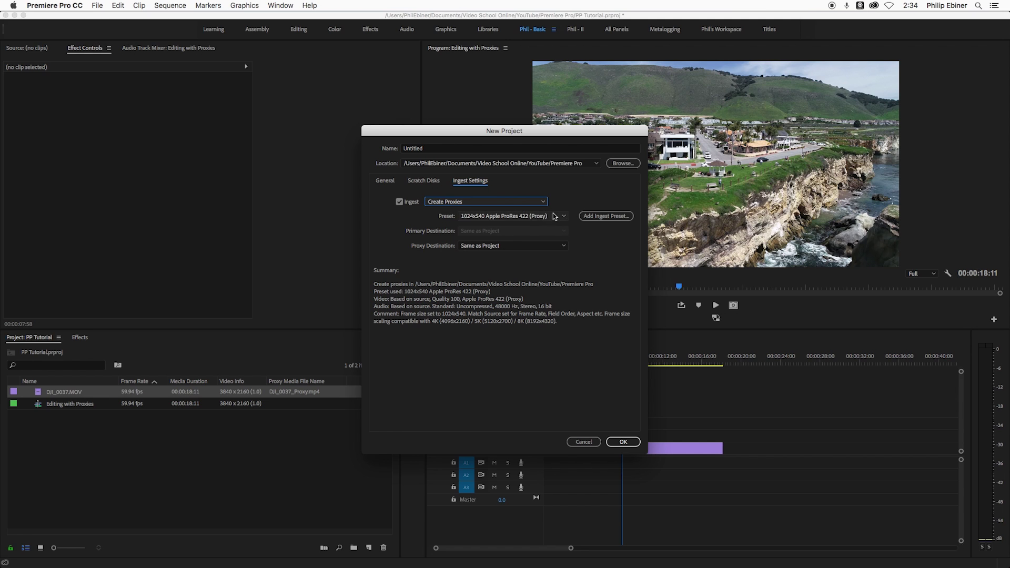
pyautogui.click(513, 216)
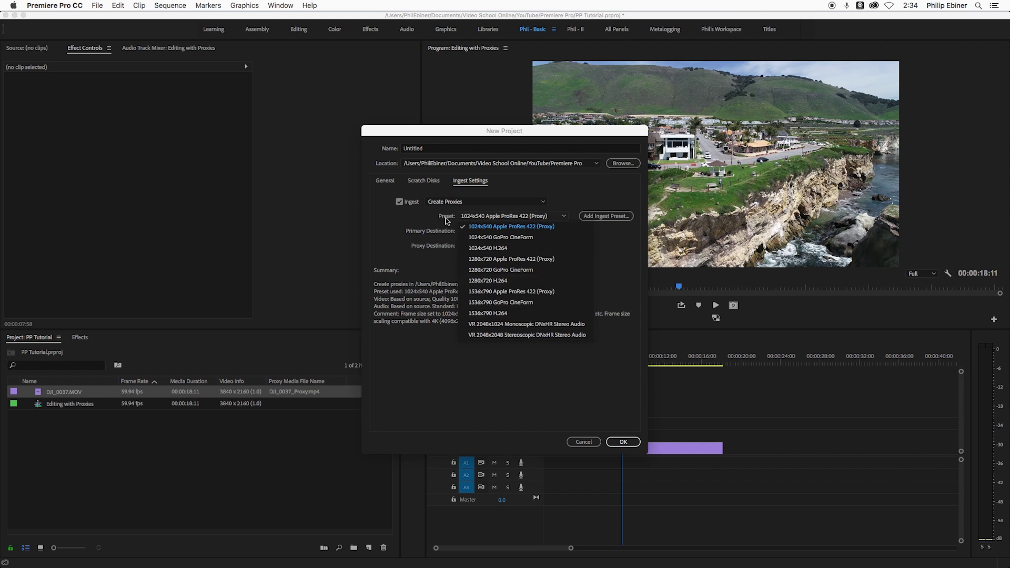
pyautogui.click(476, 216)
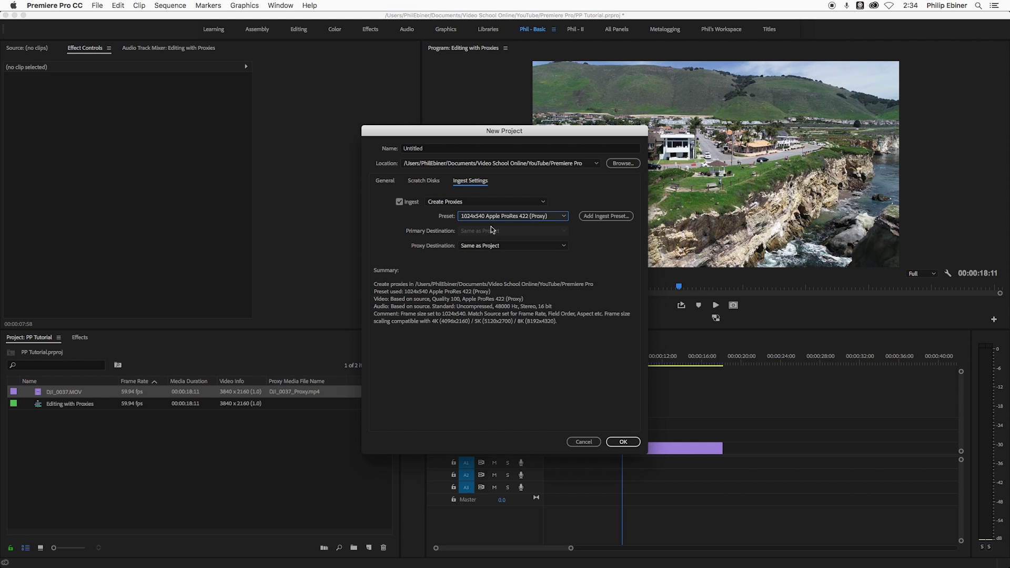
pyautogui.click(623, 442)
pyautogui.click(583, 442)
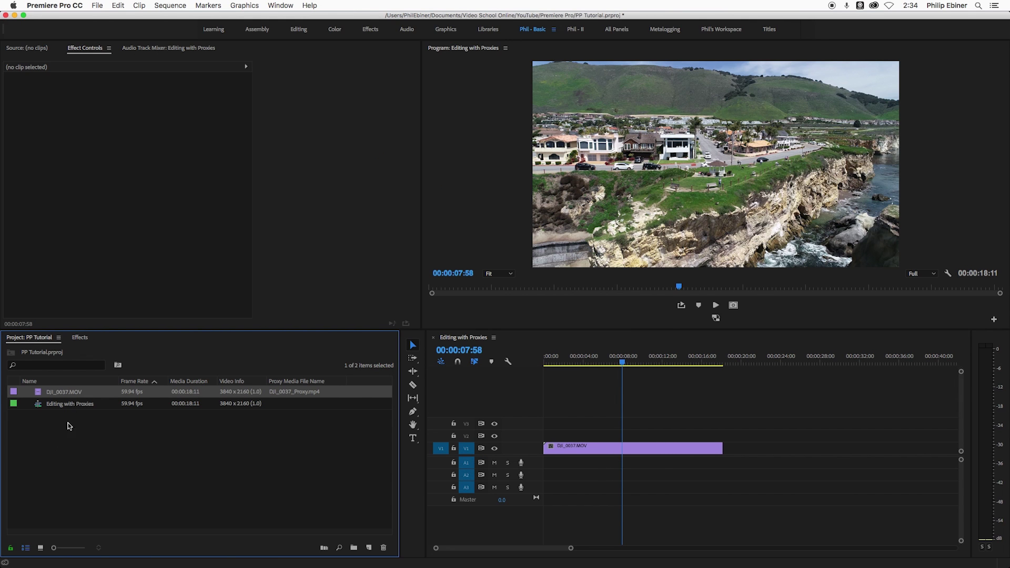
pyautogui.rightClick(71, 396)
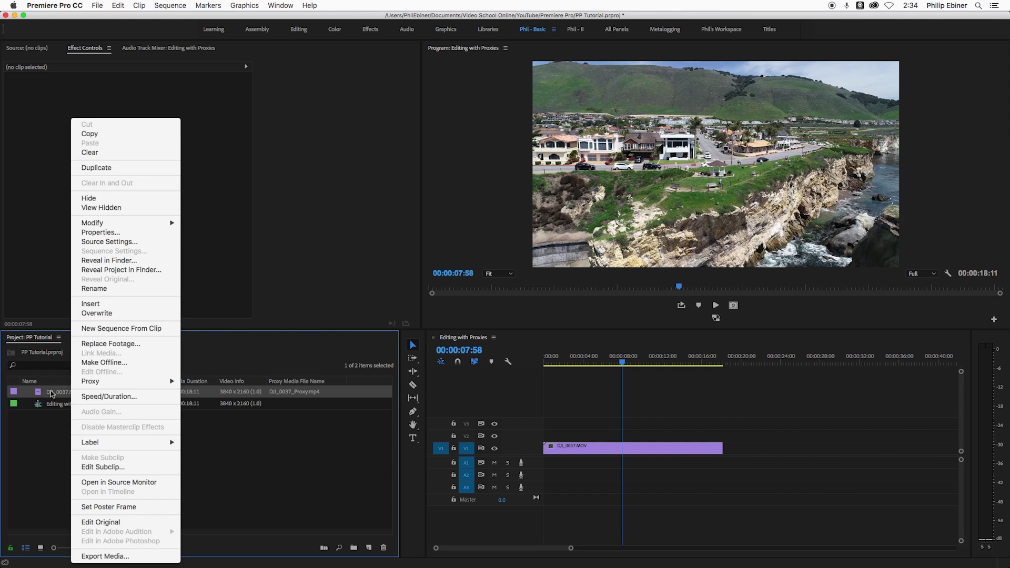
pyautogui.click(34, 434)
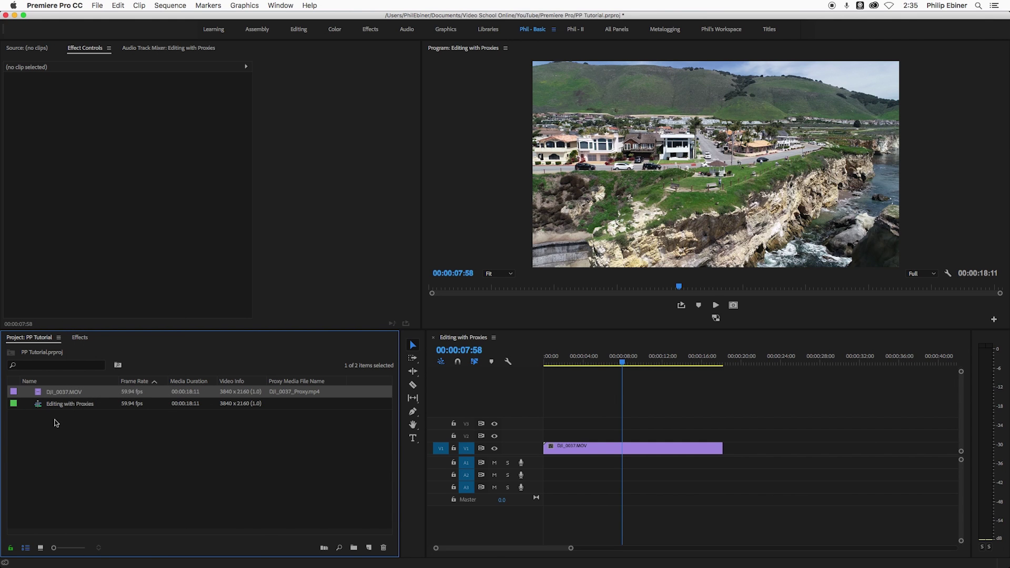
pyautogui.rightClick(65, 390)
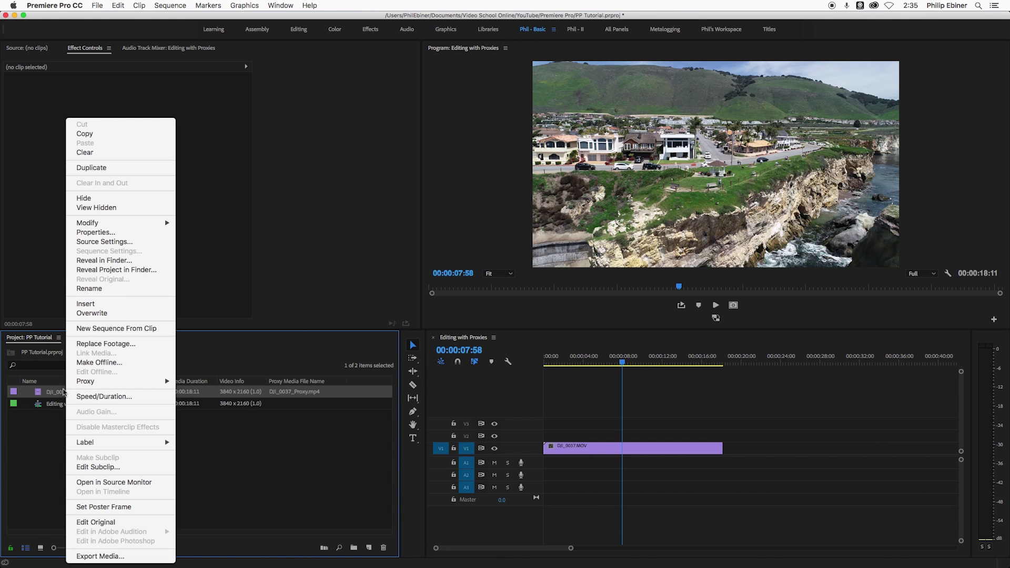
pyautogui.moveTo(88, 383)
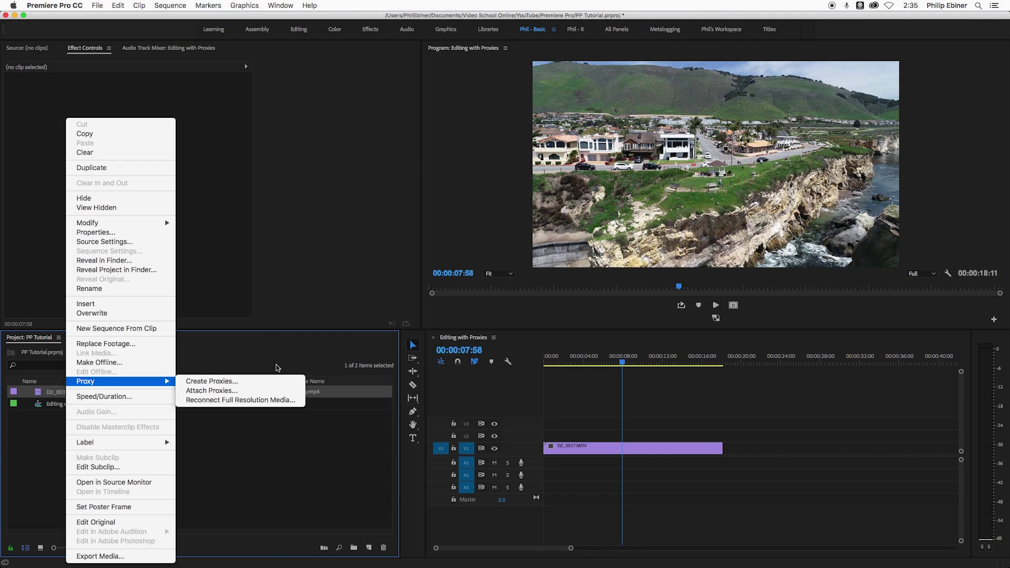
pyautogui.click(295, 359)
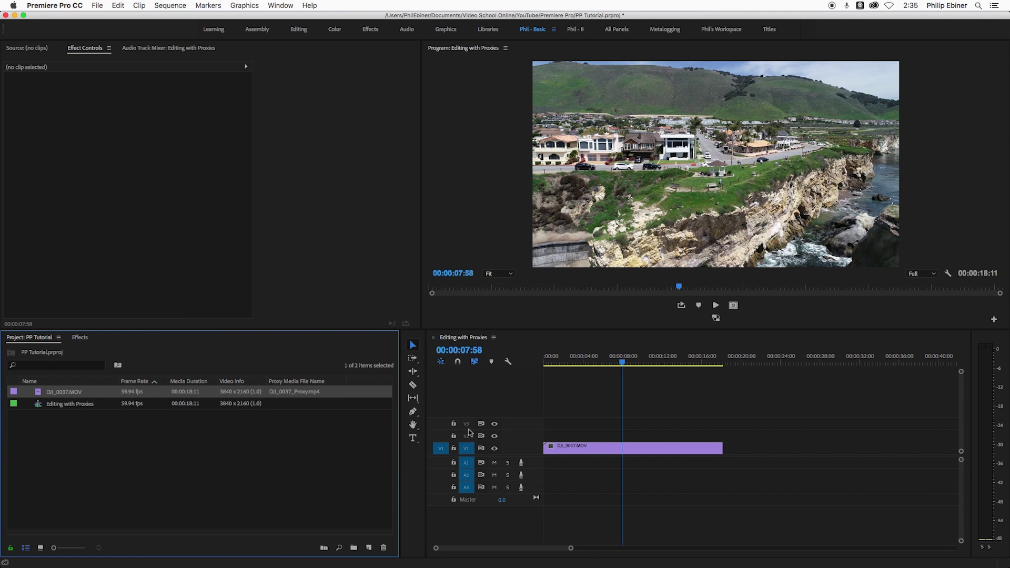
pyautogui.click(746, 418)
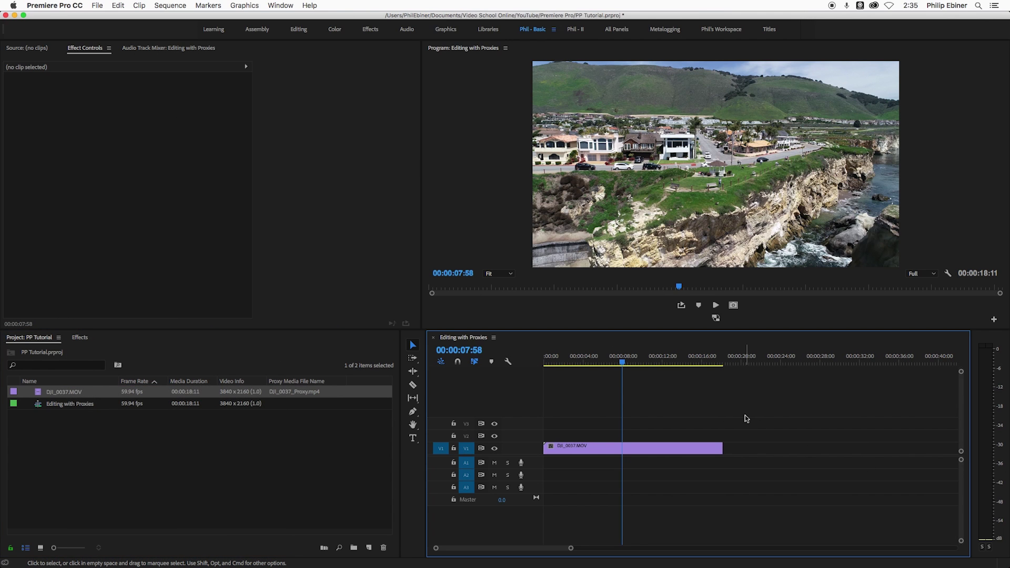